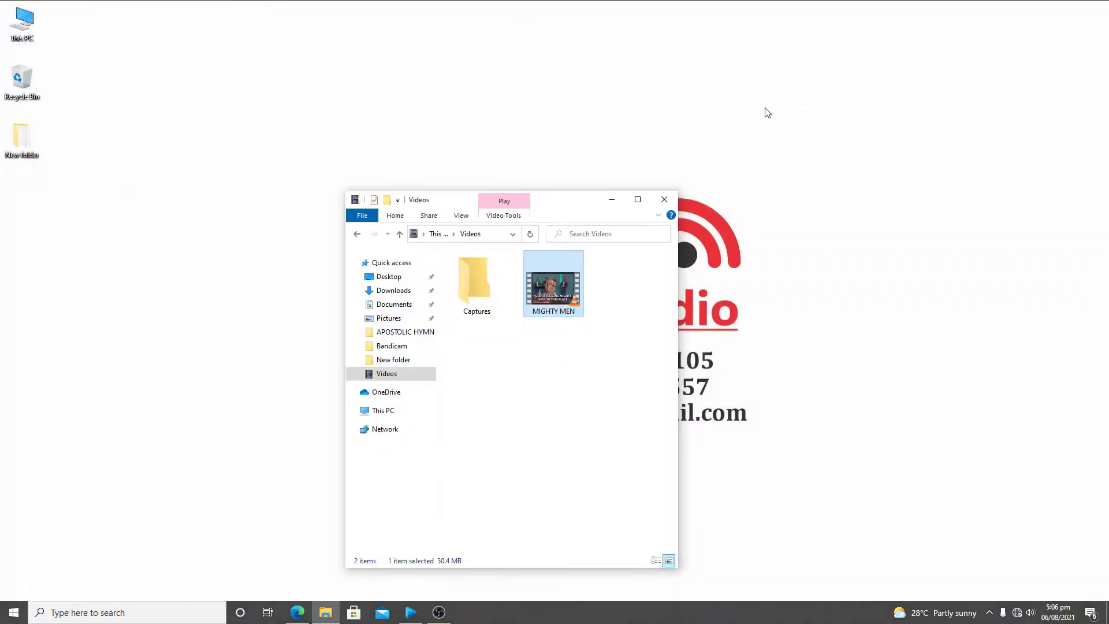
Minimize the Videos folder window and bring up EasyWorship and OBS Studio side by side.
click(610, 198)
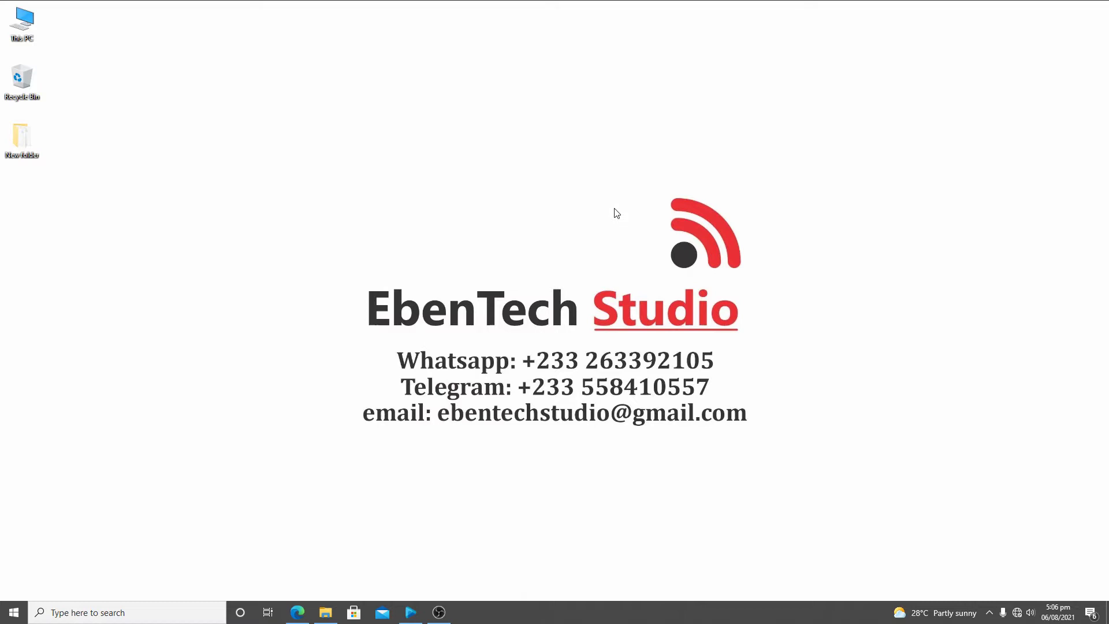
click(411, 613)
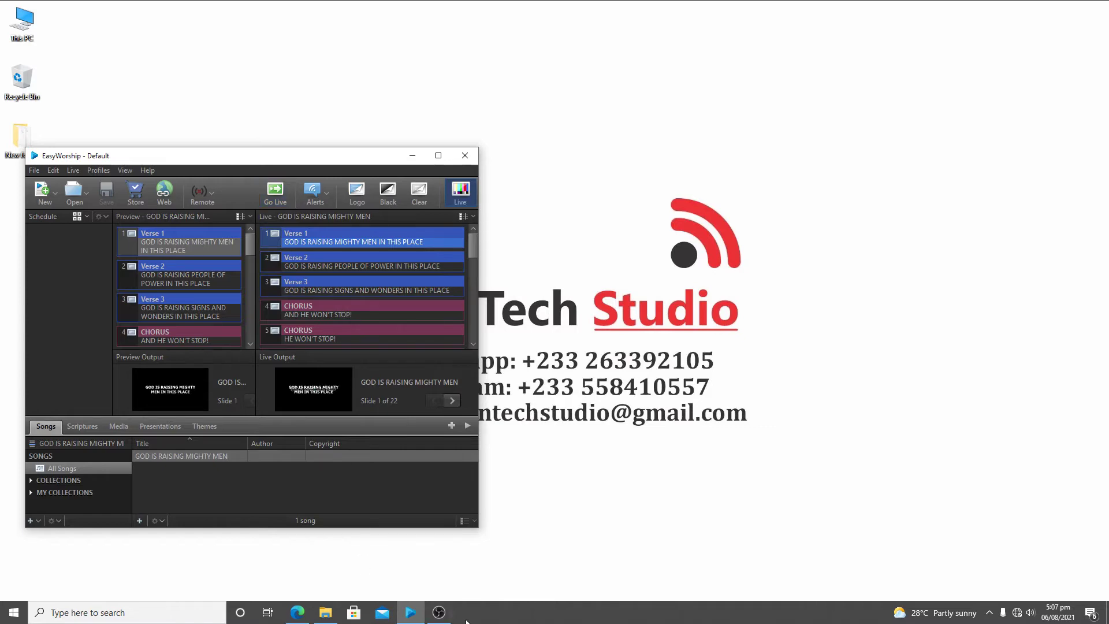
click(439, 612)
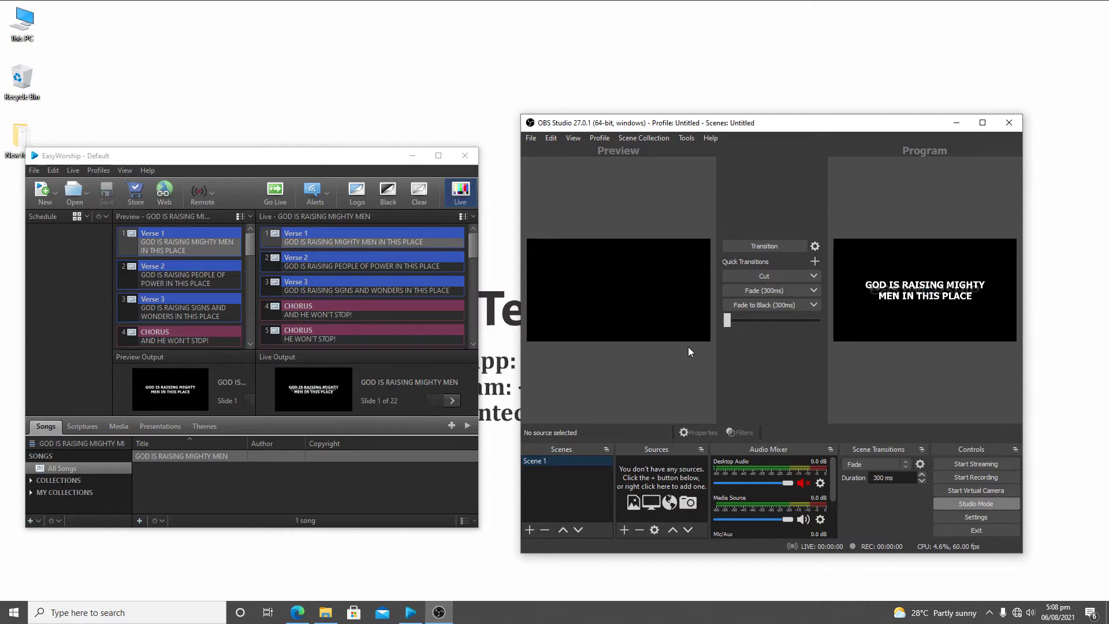
In EasyWorship's live options, set the output monitor to NDI Stream with the NTSC 1920 x 1080 29 Hz output format.
click(201, 157)
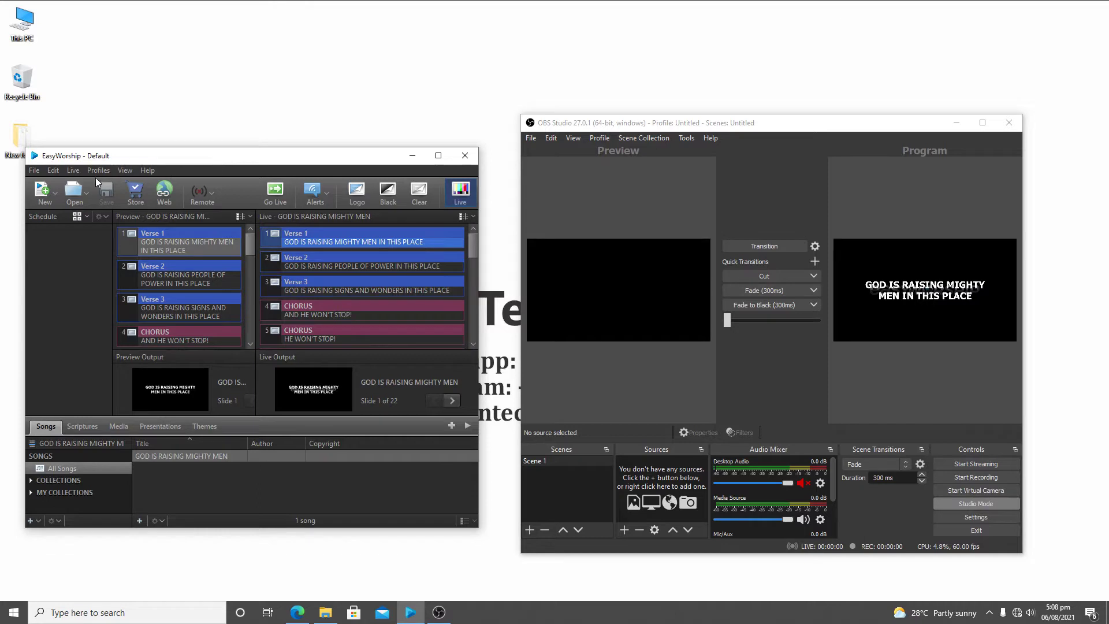
click(54, 172)
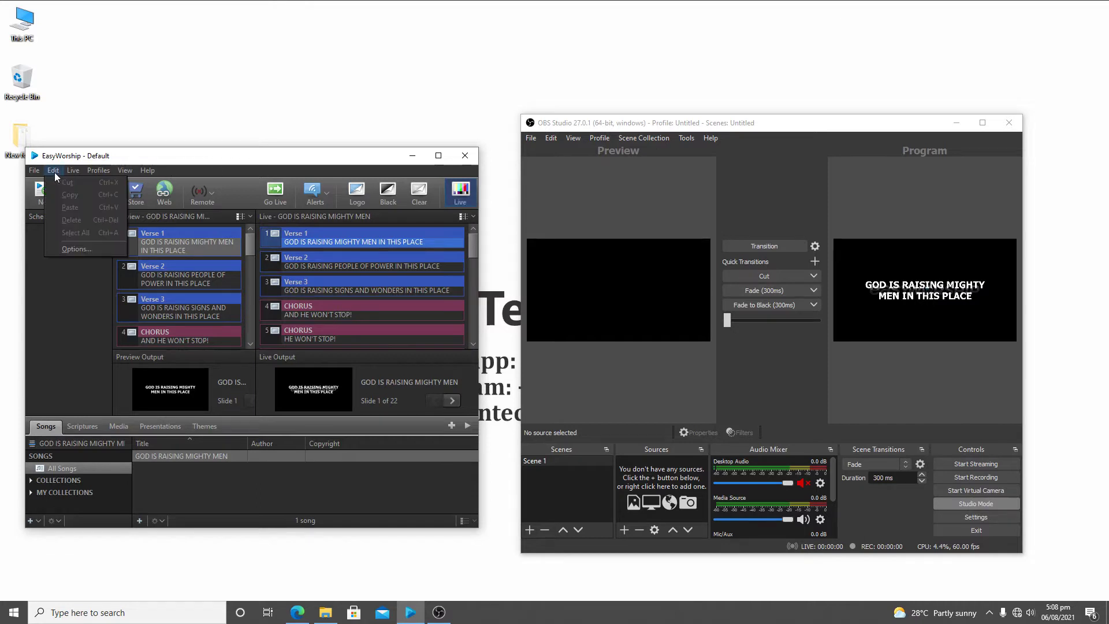
click(75, 250)
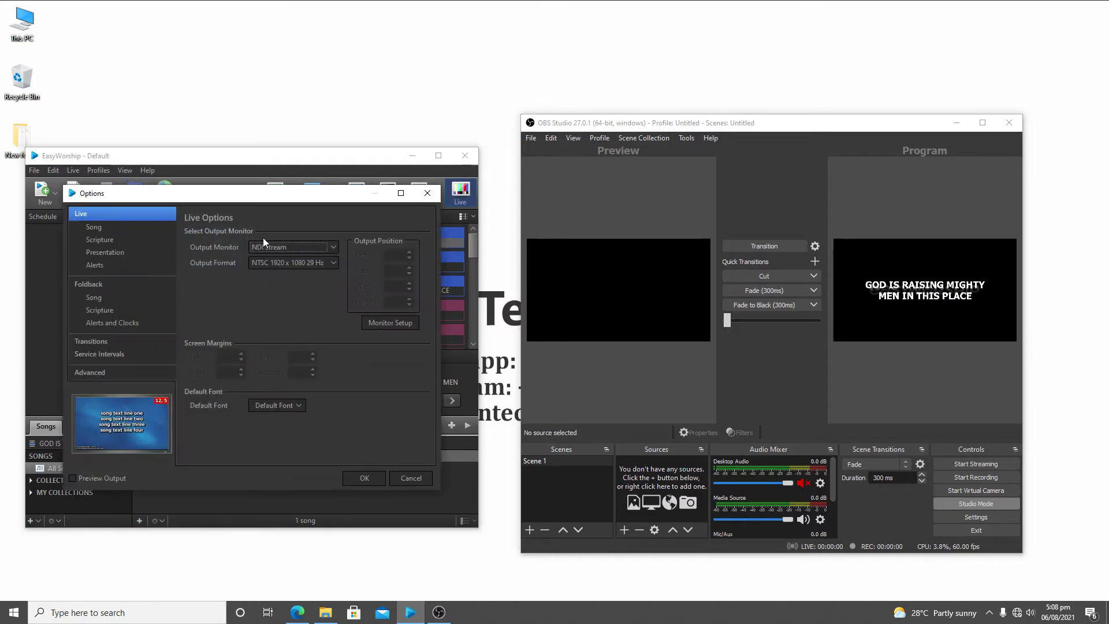
click(276, 247)
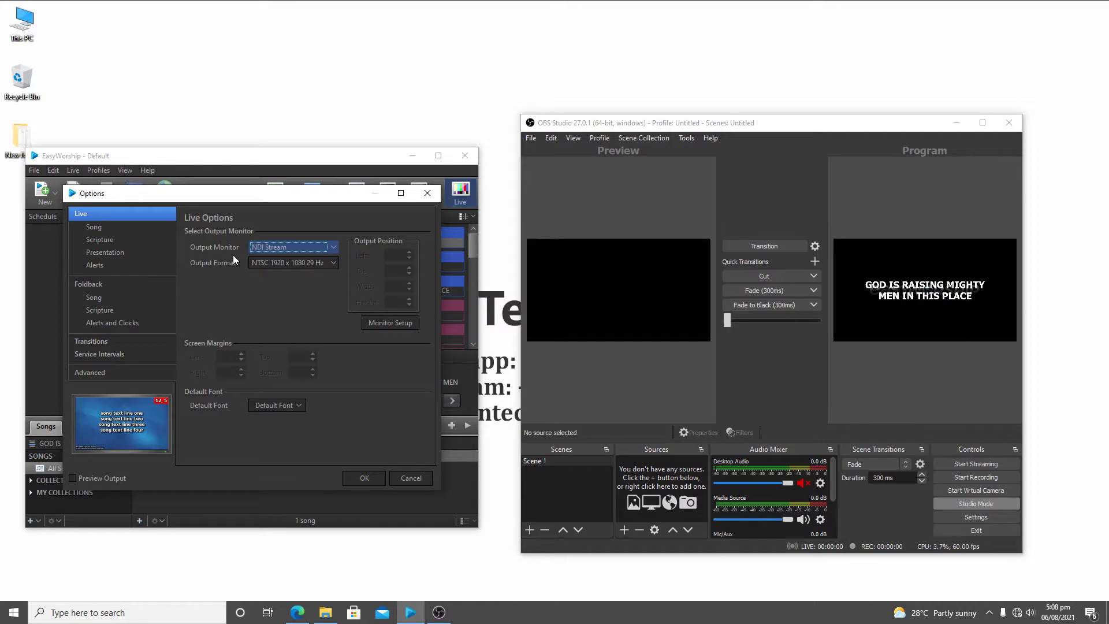
click(257, 252)
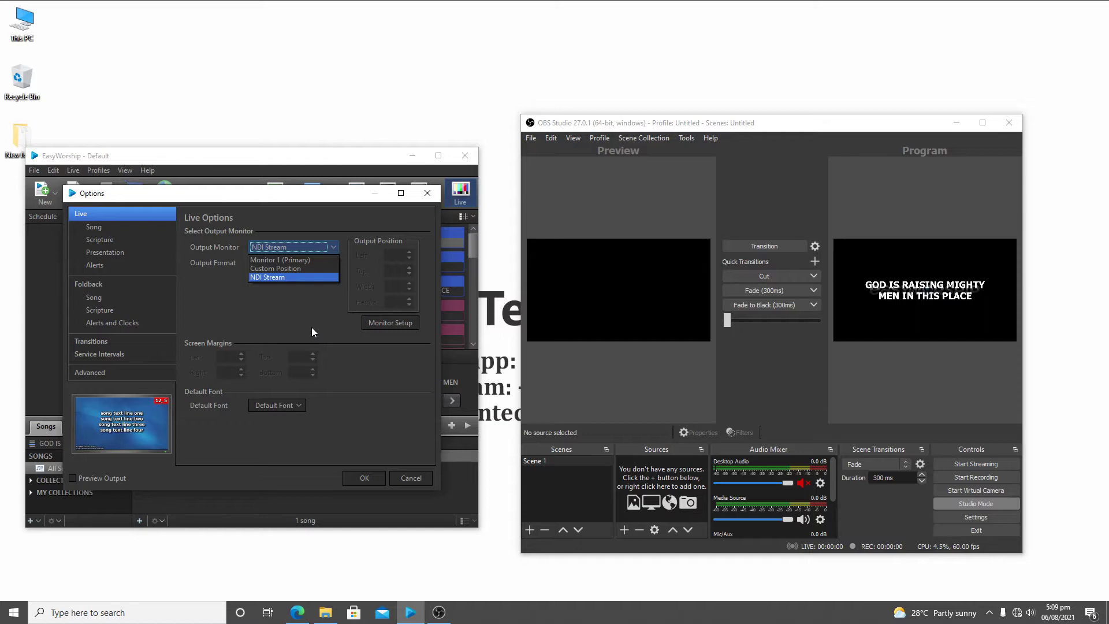
click(307, 288)
click(330, 265)
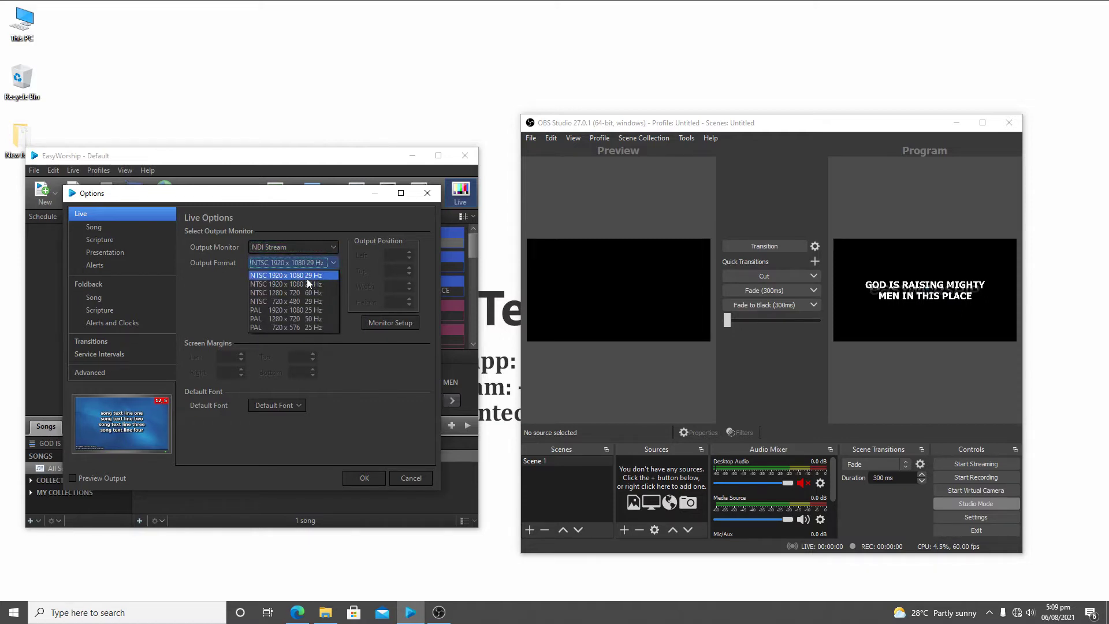
click(374, 458)
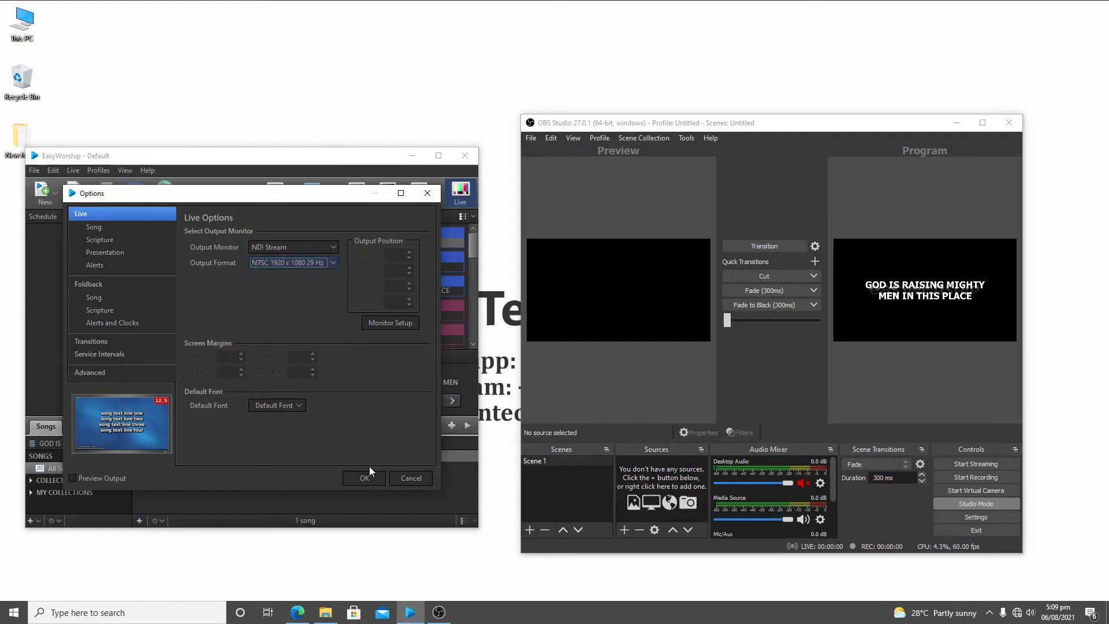
click(363, 479)
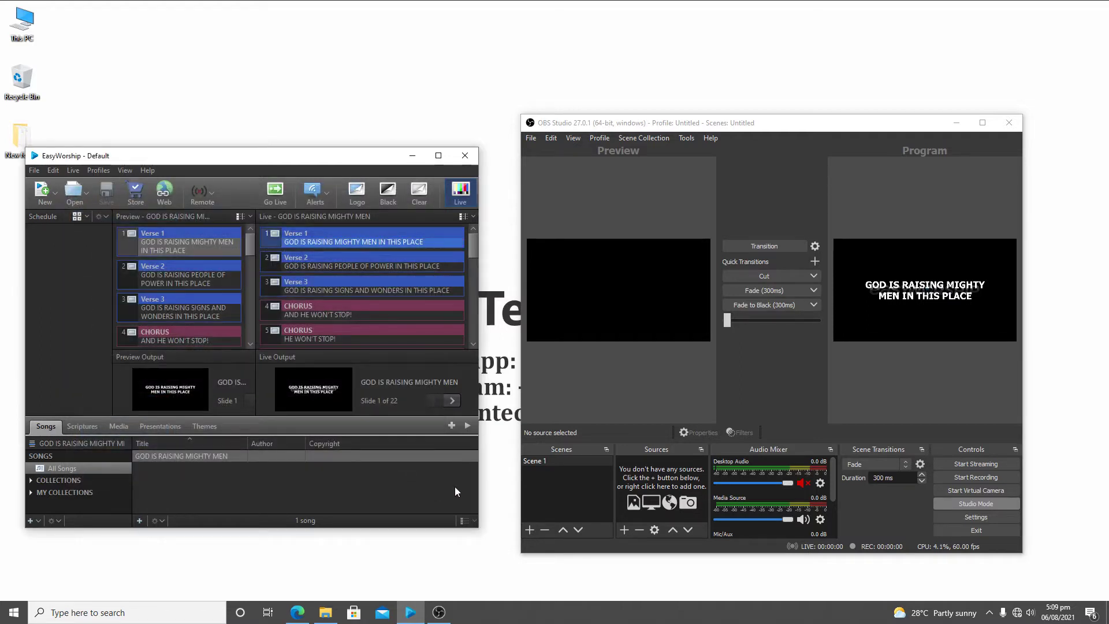
Switch to OBS Studio and create a new NDI Source in Scene 1, keeping the default name and source visibility.
click(701, 130)
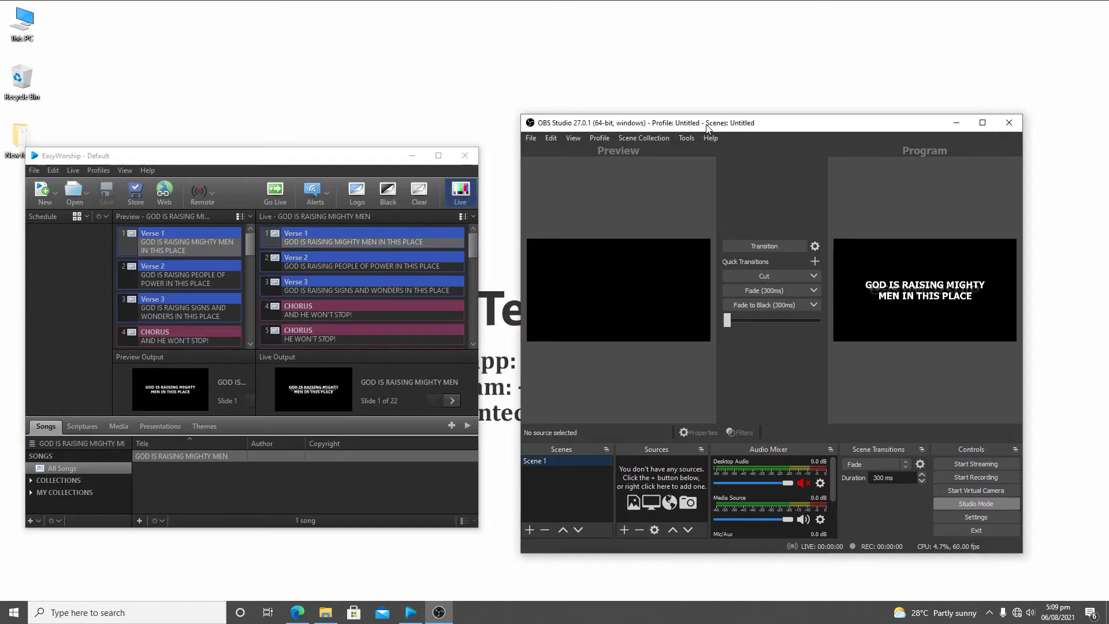
click(624, 529)
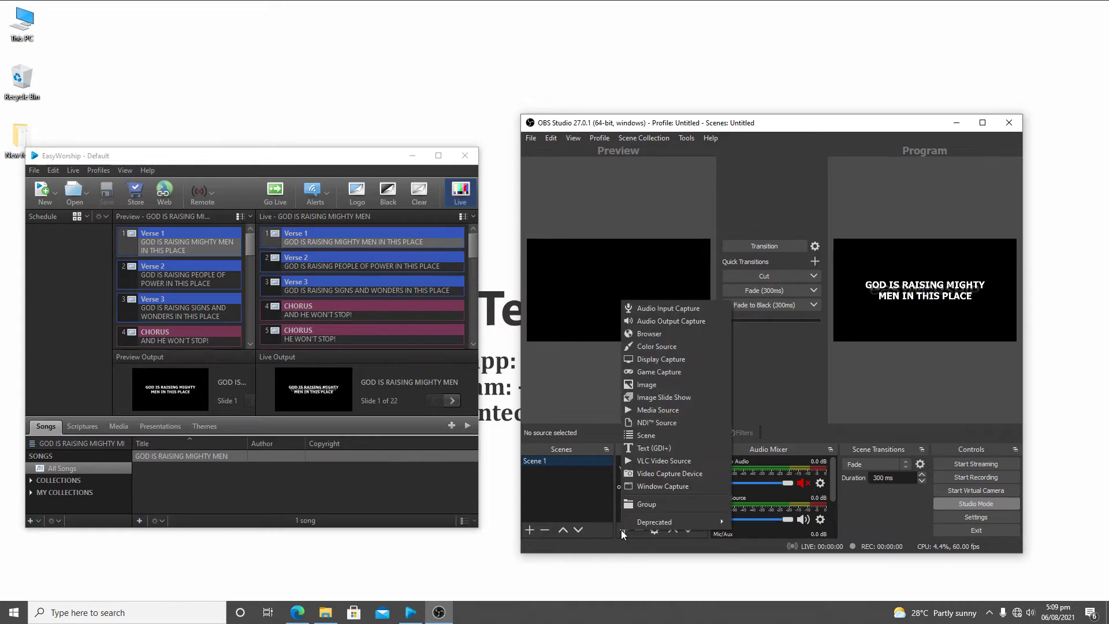
click(591, 504)
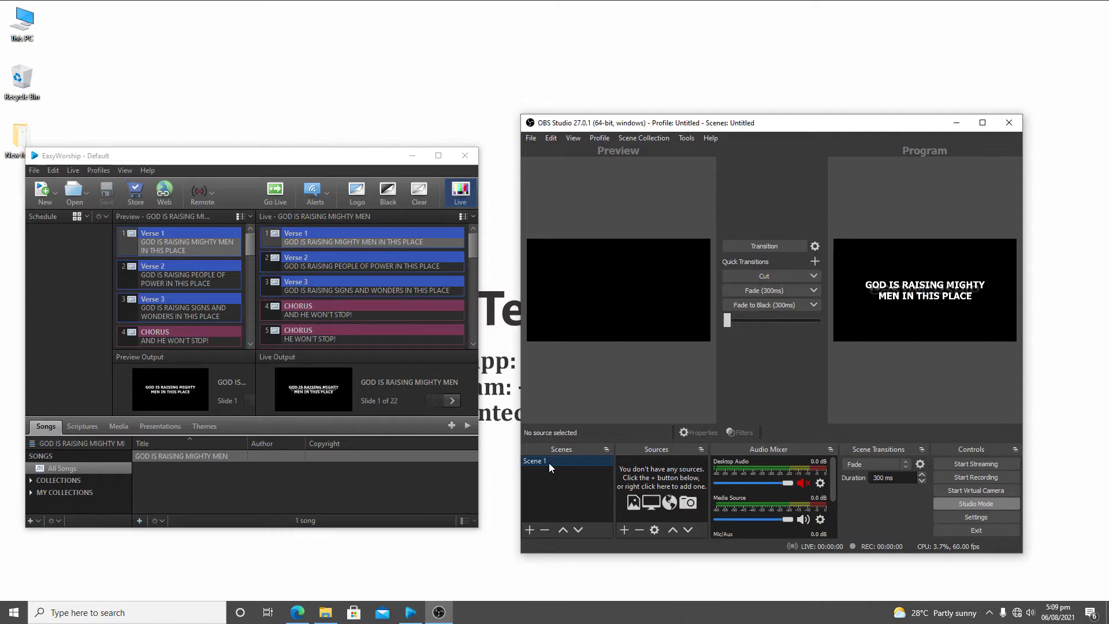
click(624, 530)
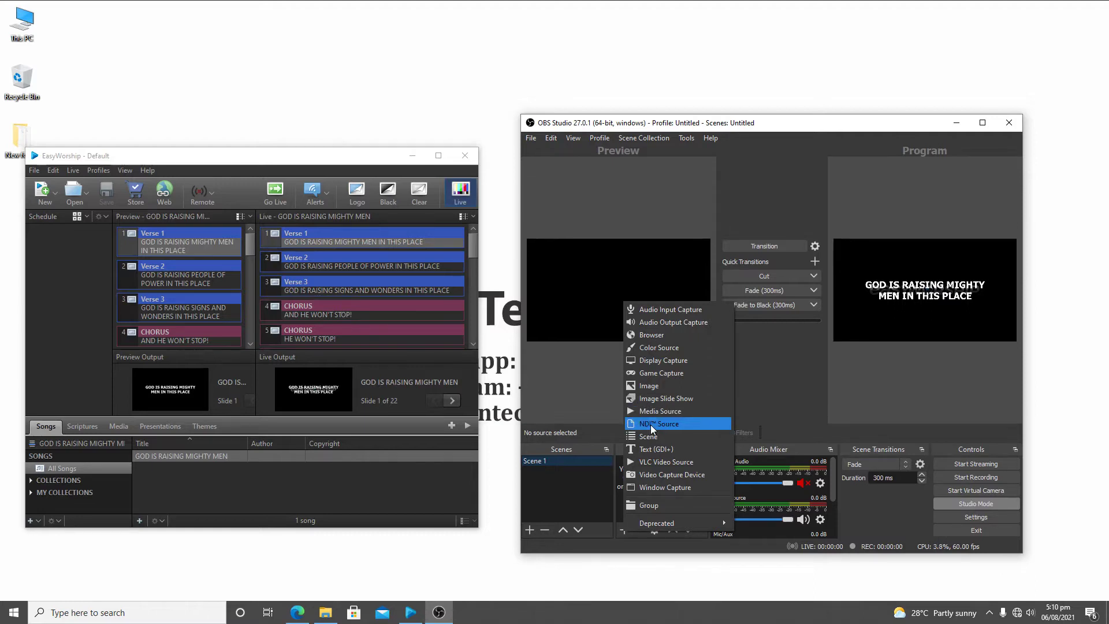
click(651, 427)
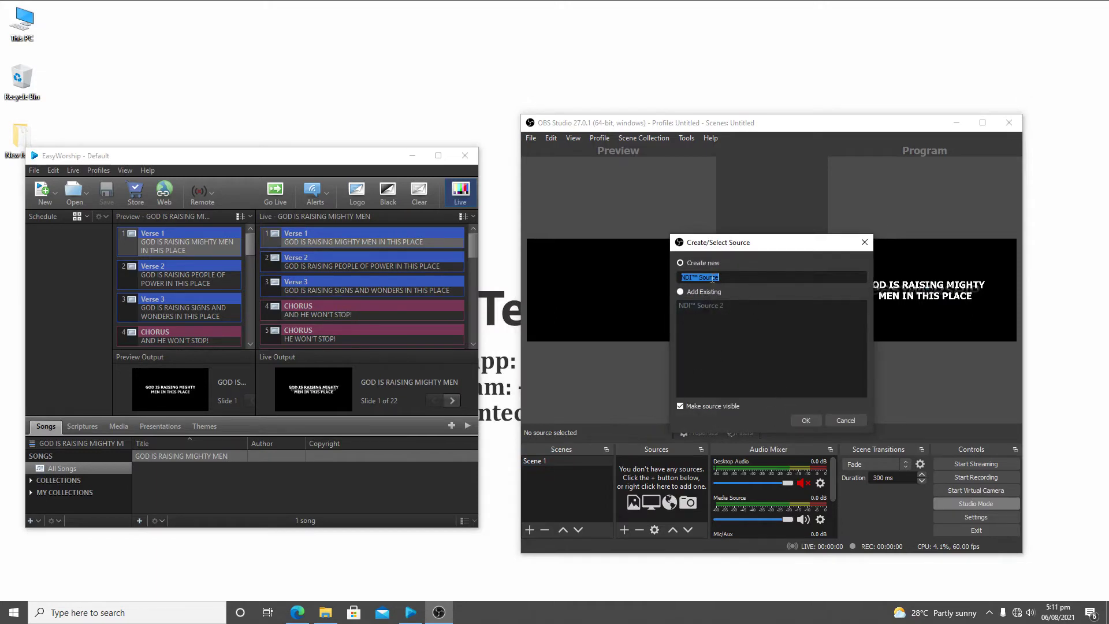
click(805, 420)
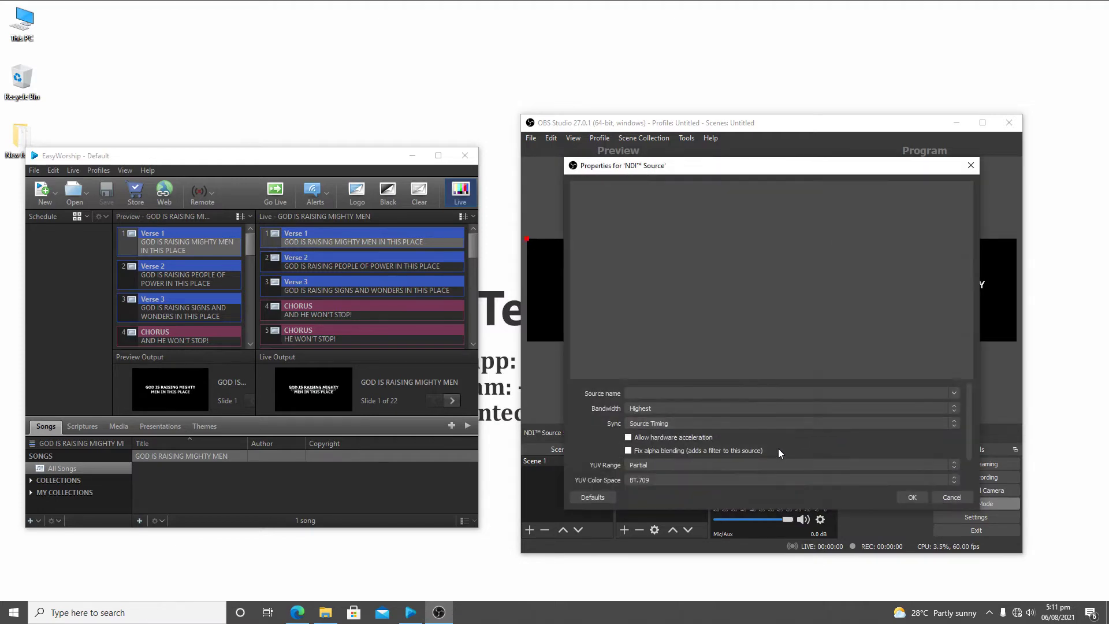
Assign the EasyWorship Live feed to the NDI source and transition the preview scene to the program output.
click(954, 394)
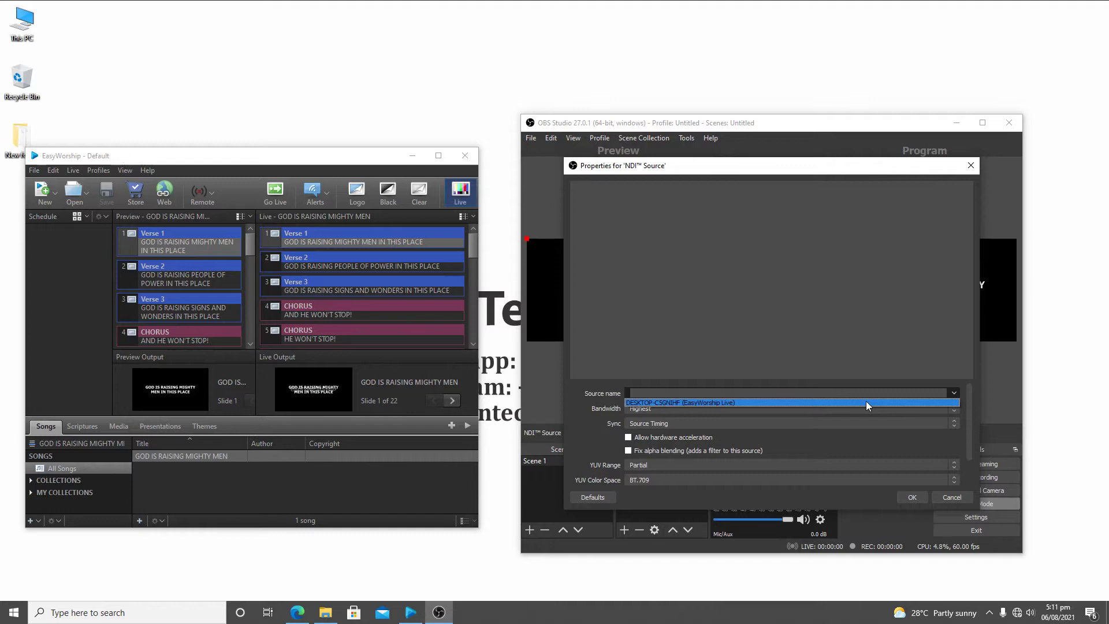
click(865, 402)
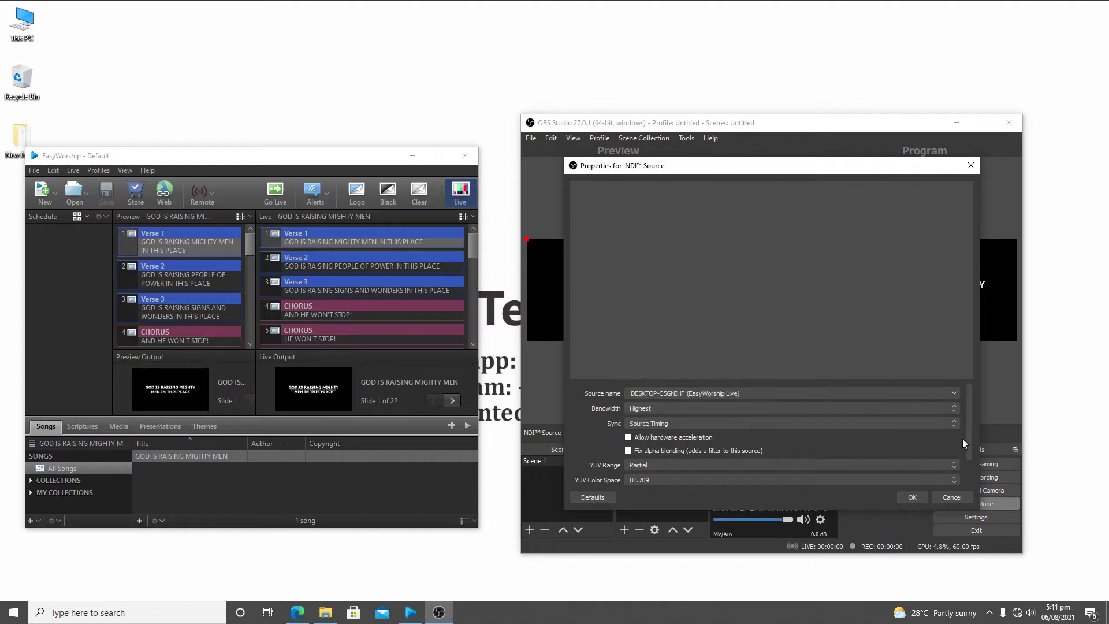
scroll(962, 438, down, 2)
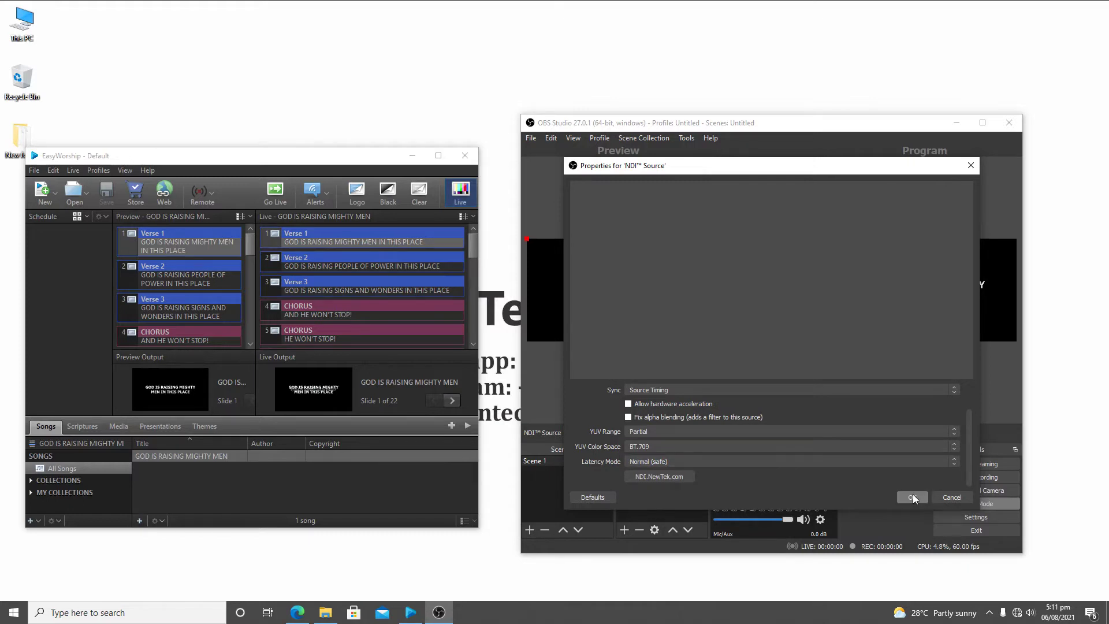
click(913, 497)
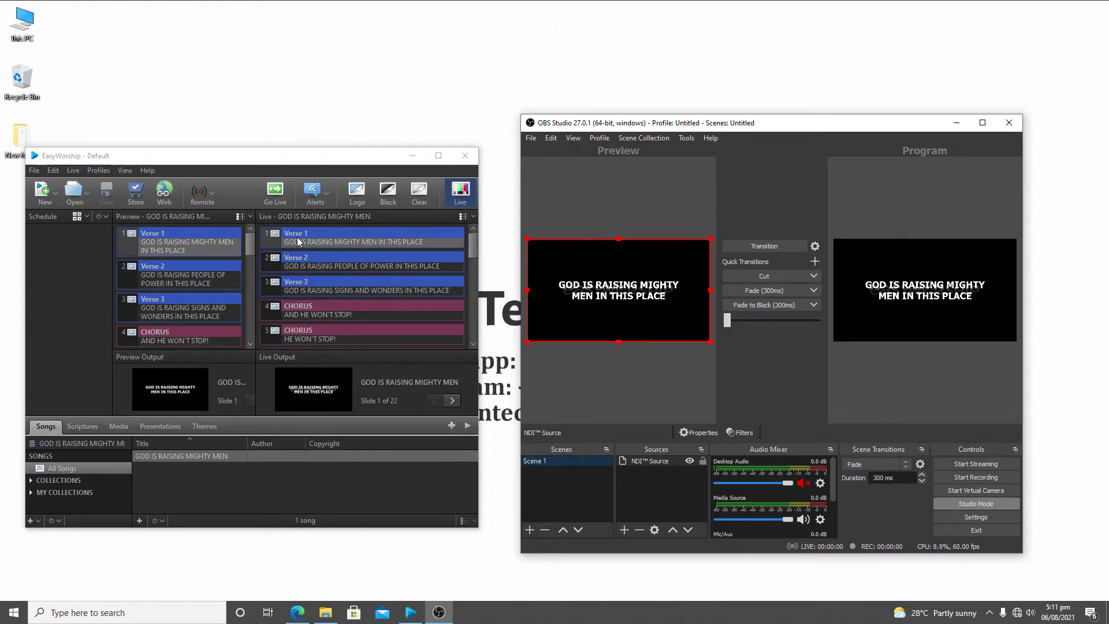
click(771, 245)
Switch to EasyWorship, preview verses 2 and 3 of the song, and start a new song theme.
click(205, 426)
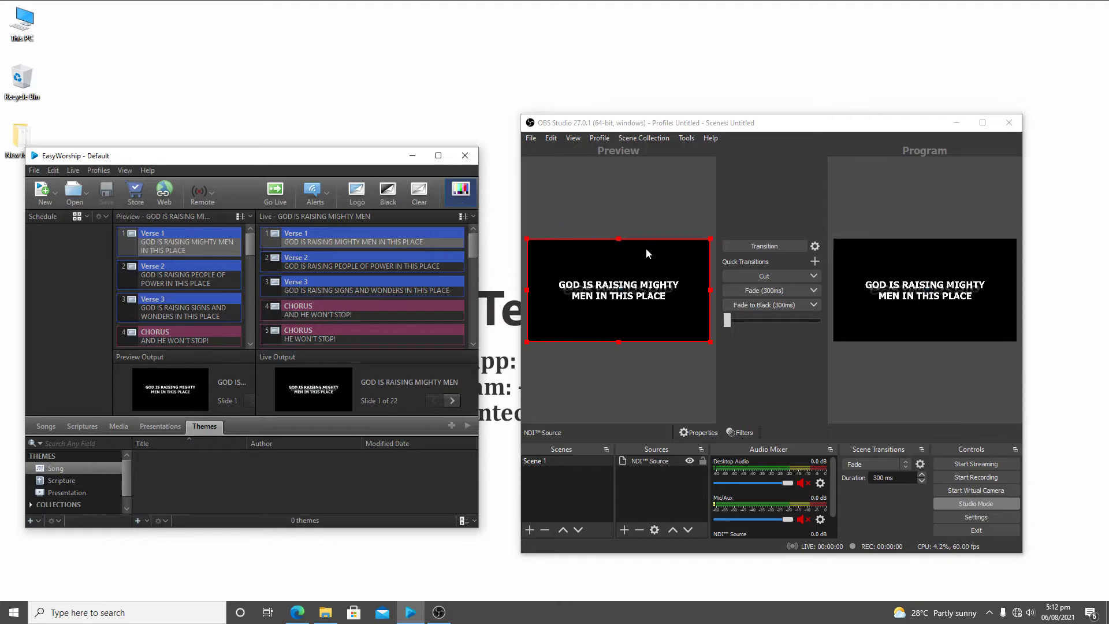
click(156, 280)
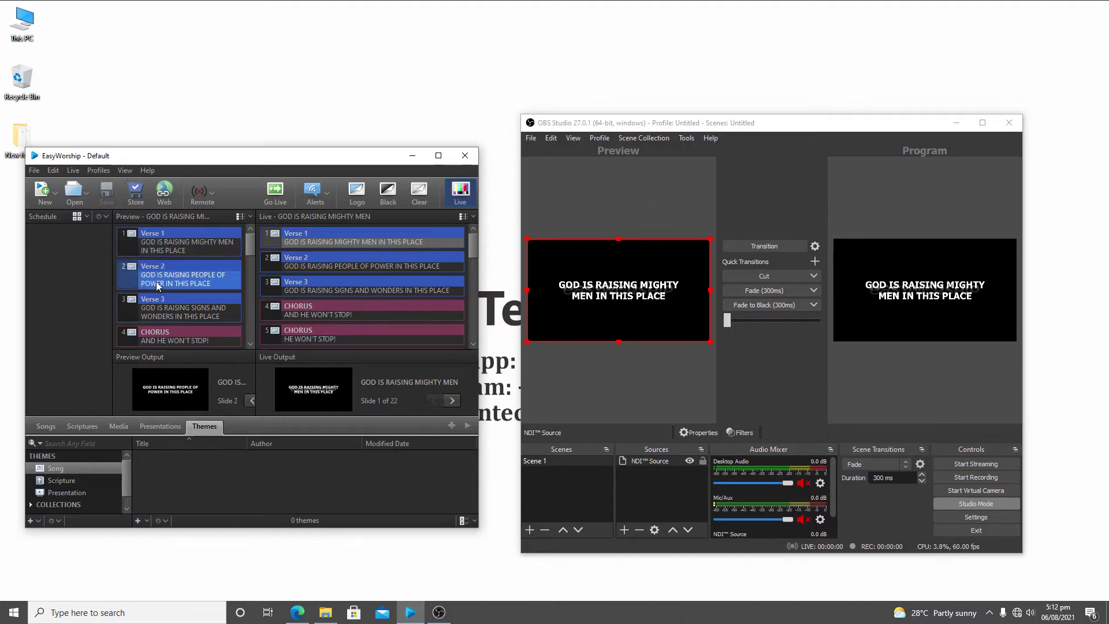
click(162, 304)
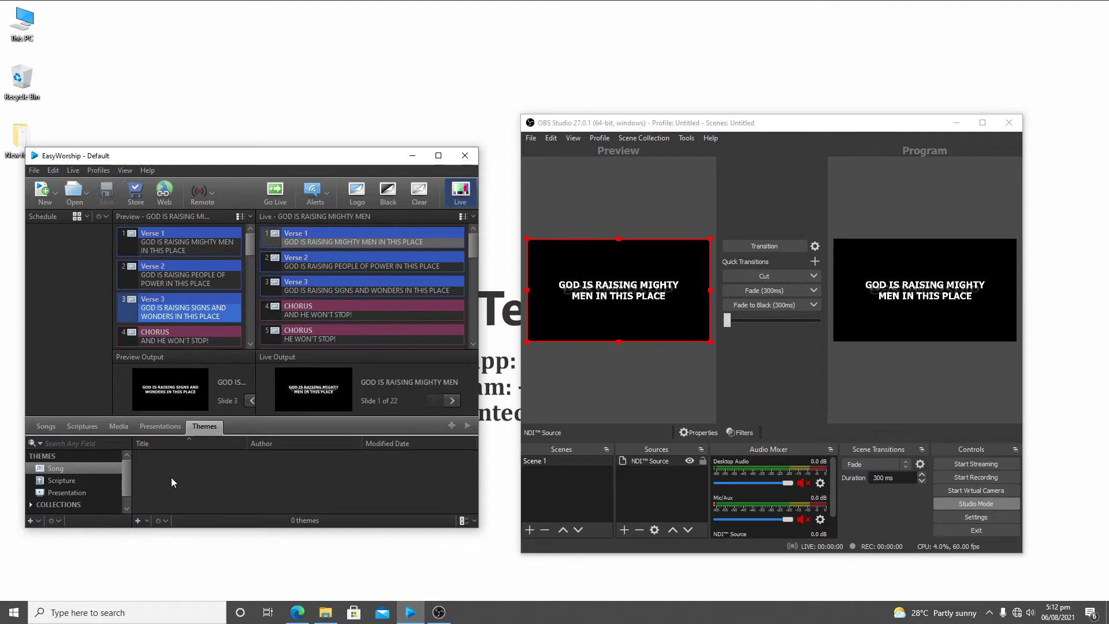
click(103, 469)
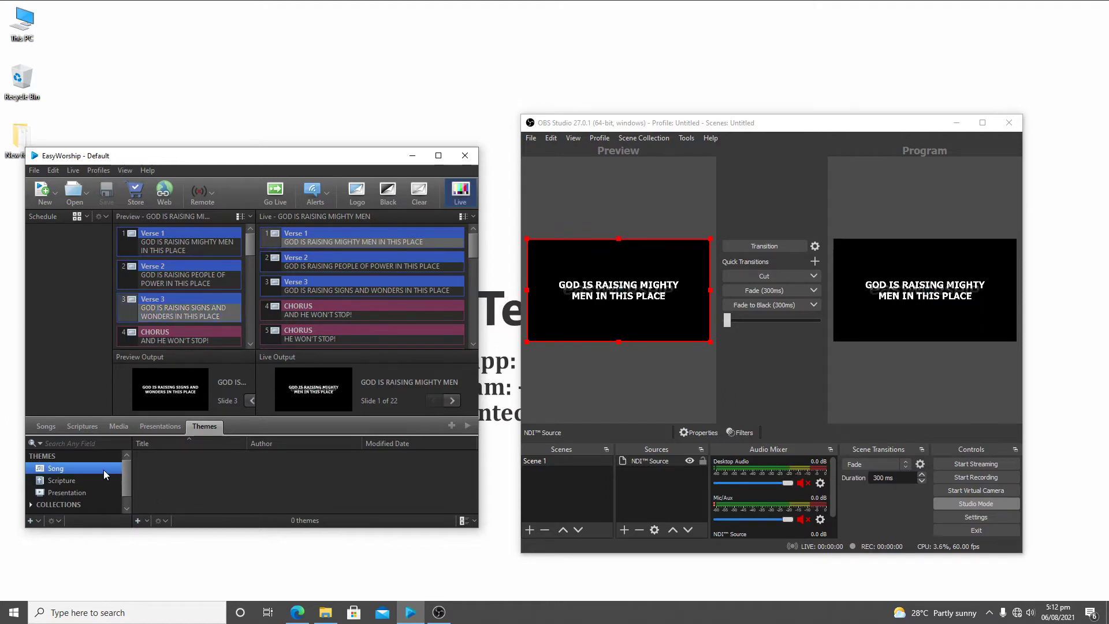
click(140, 521)
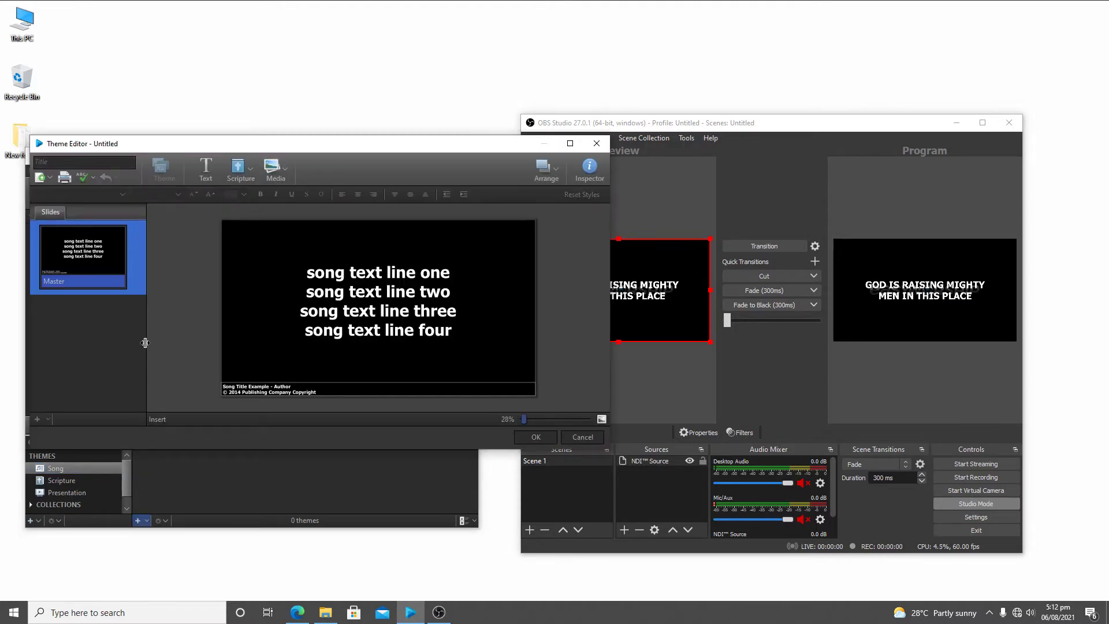
Delete the song title and copyright text box from the Master slide and shrink the song text box into the lower third.
click(271, 389)
click(411, 354)
click(342, 393)
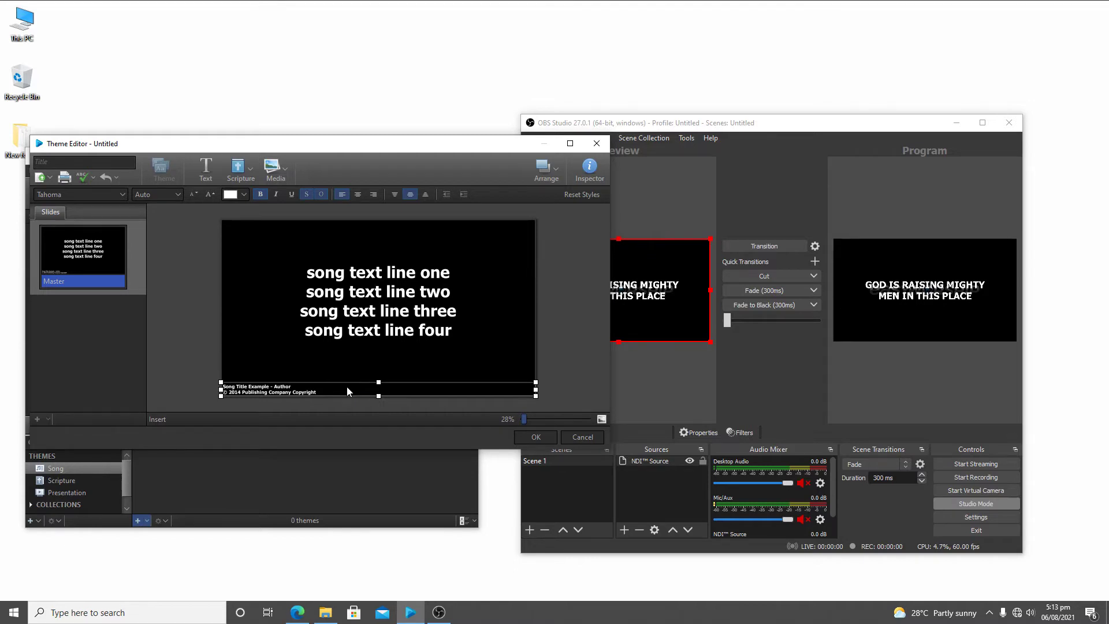
key(Delete)
click(345, 387)
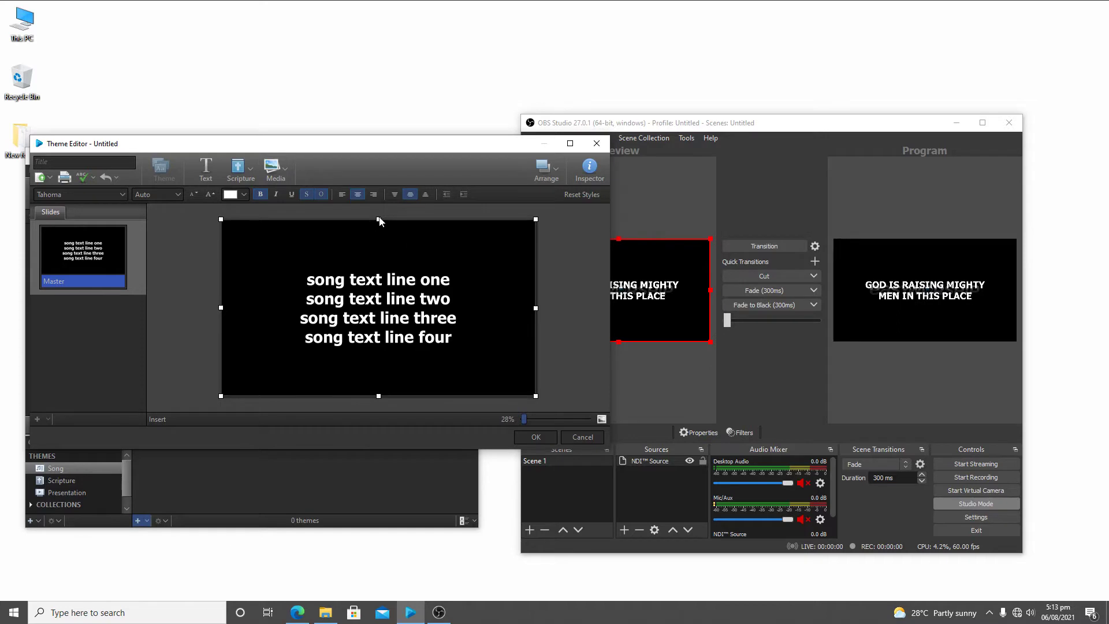
drag(378, 221, 370, 342)
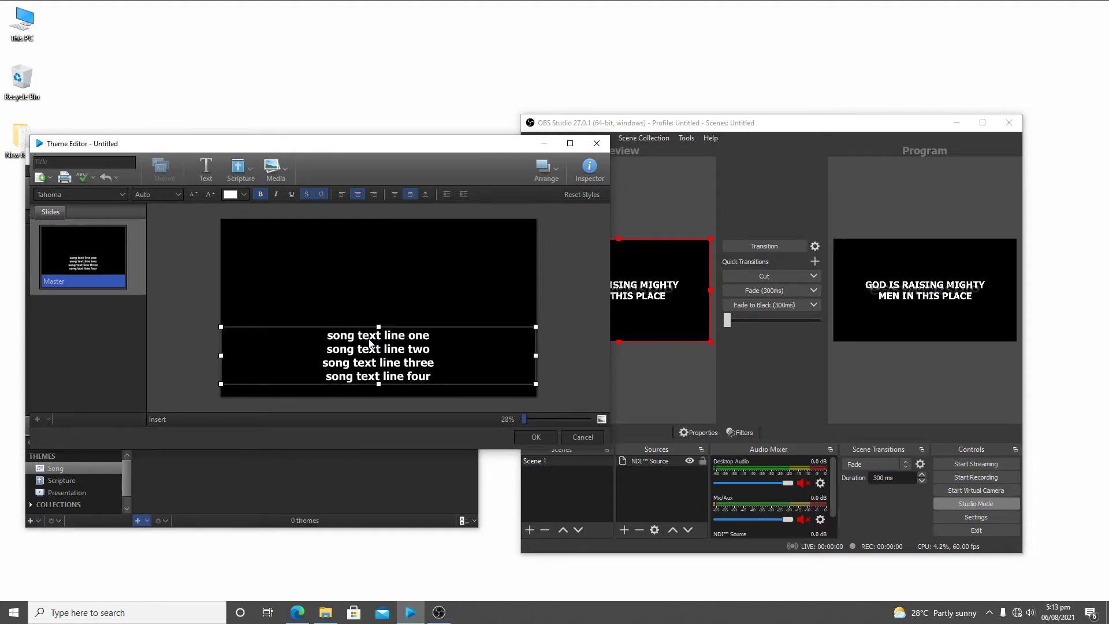
Set the Master slide's background to Media Fill using the GOD IS RAISING MIGHTY video from the Videos library.
click(589, 174)
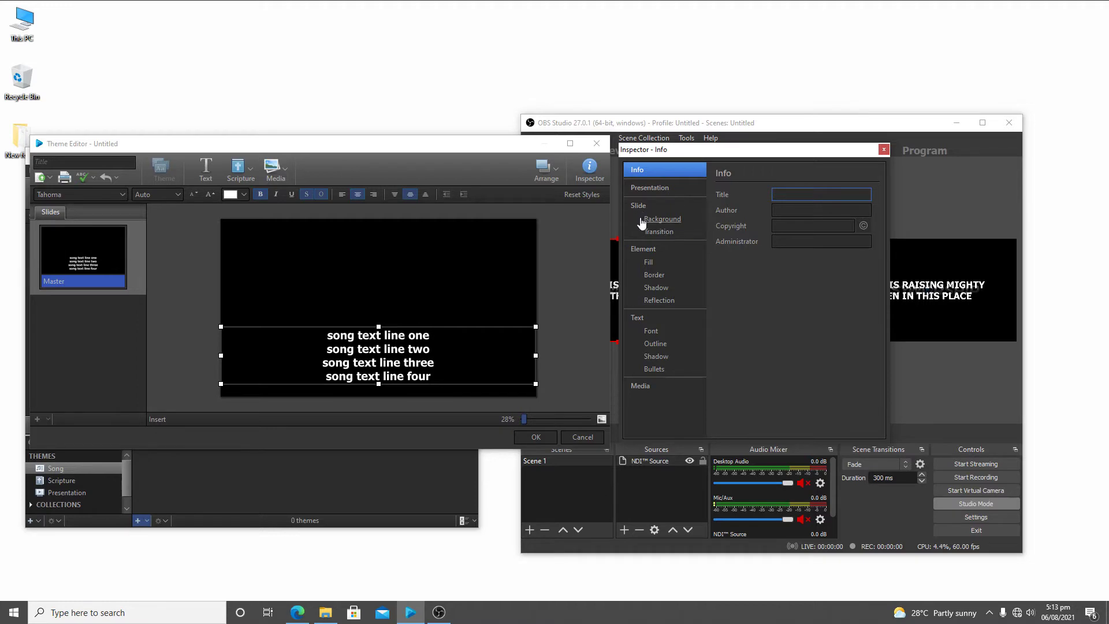
click(670, 222)
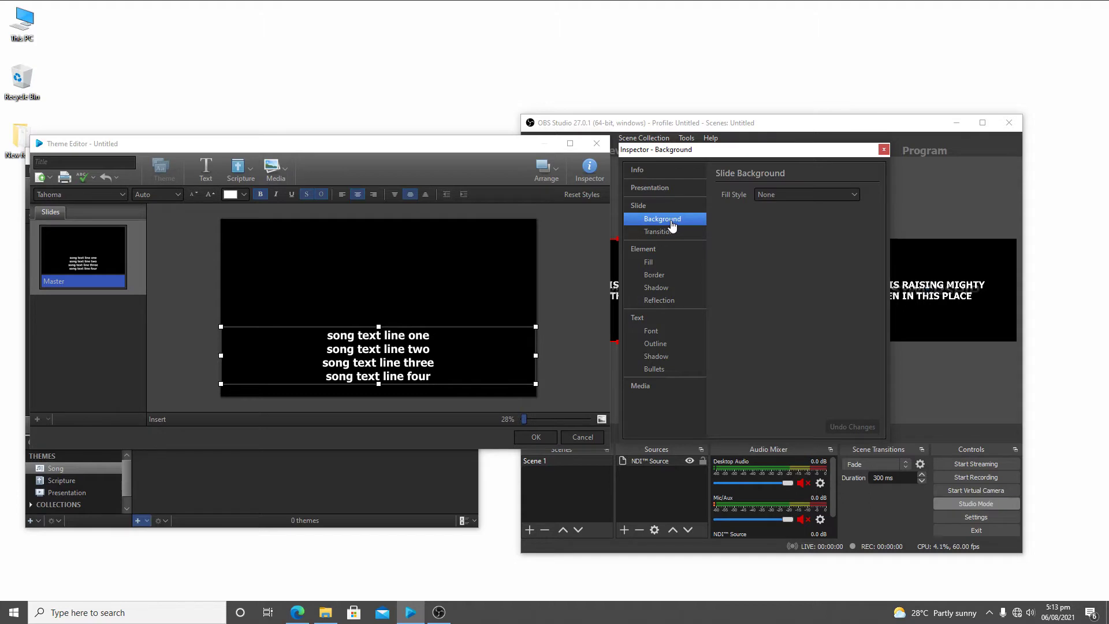
click(789, 199)
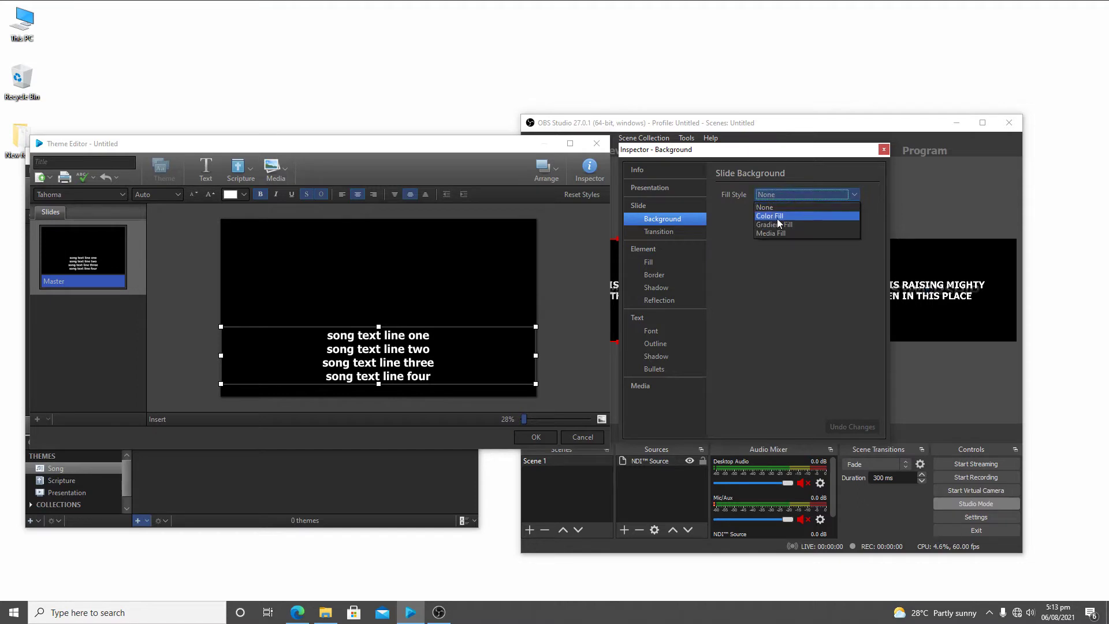
click(771, 234)
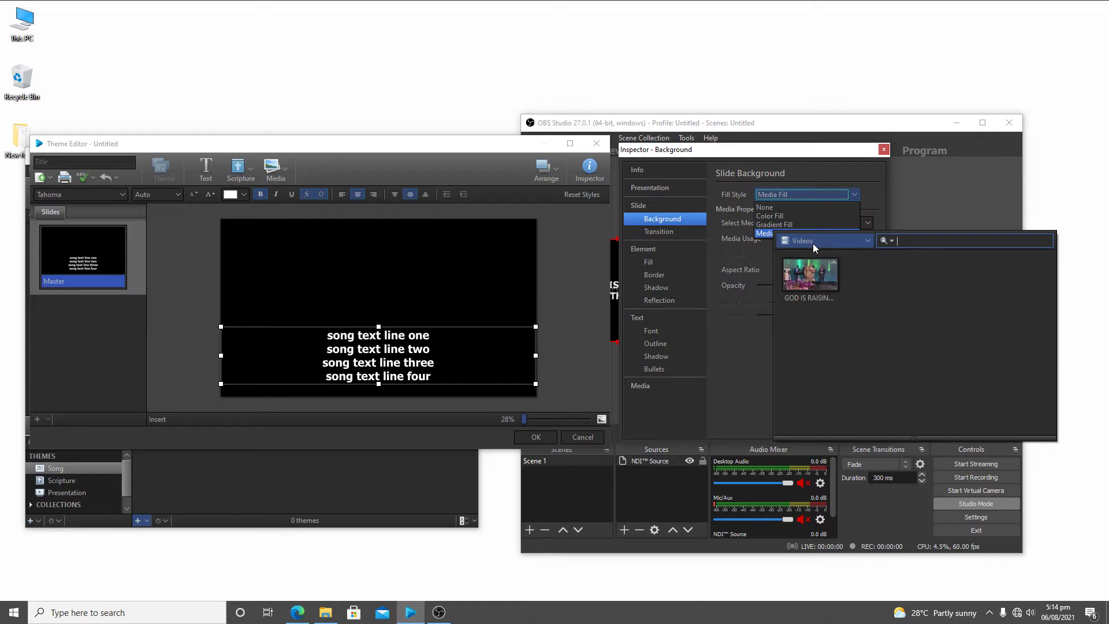
click(813, 244)
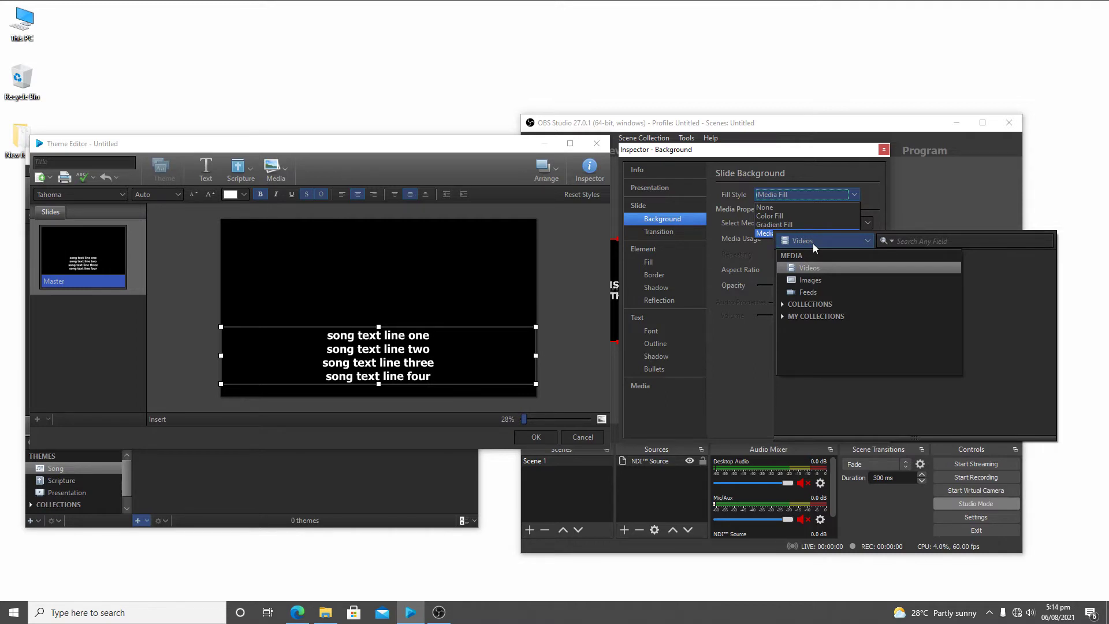
click(812, 288)
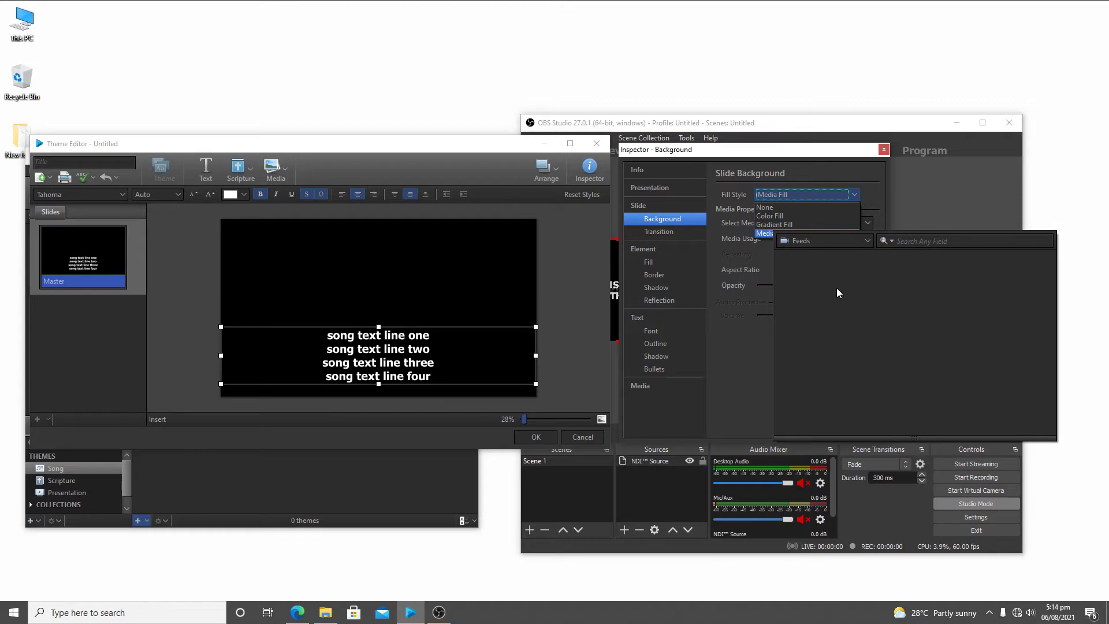
click(837, 245)
click(813, 273)
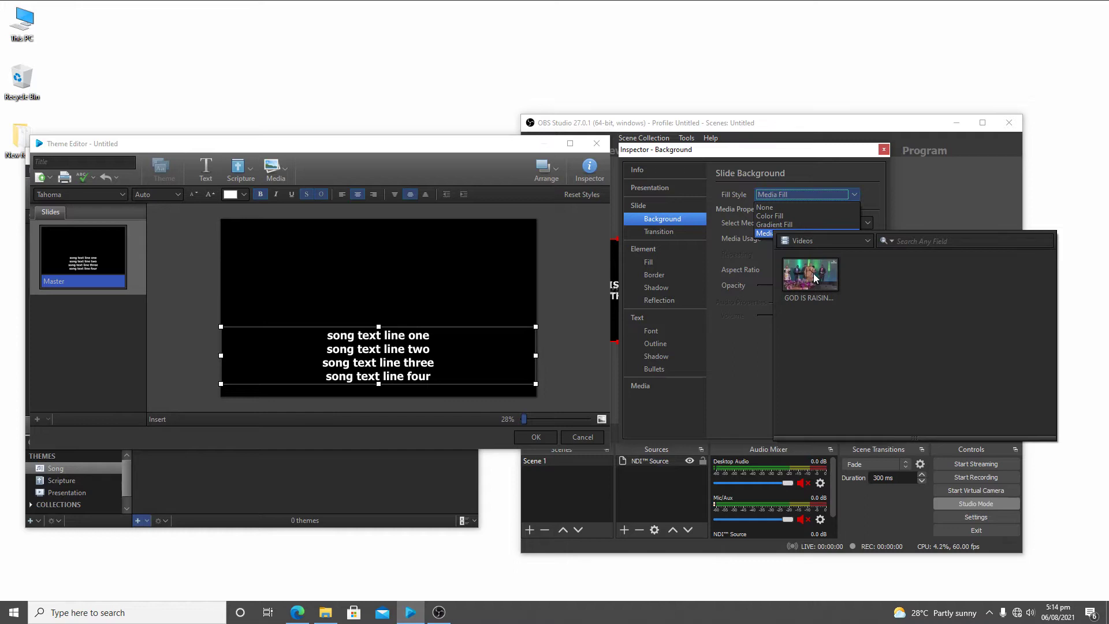
double_click(813, 276)
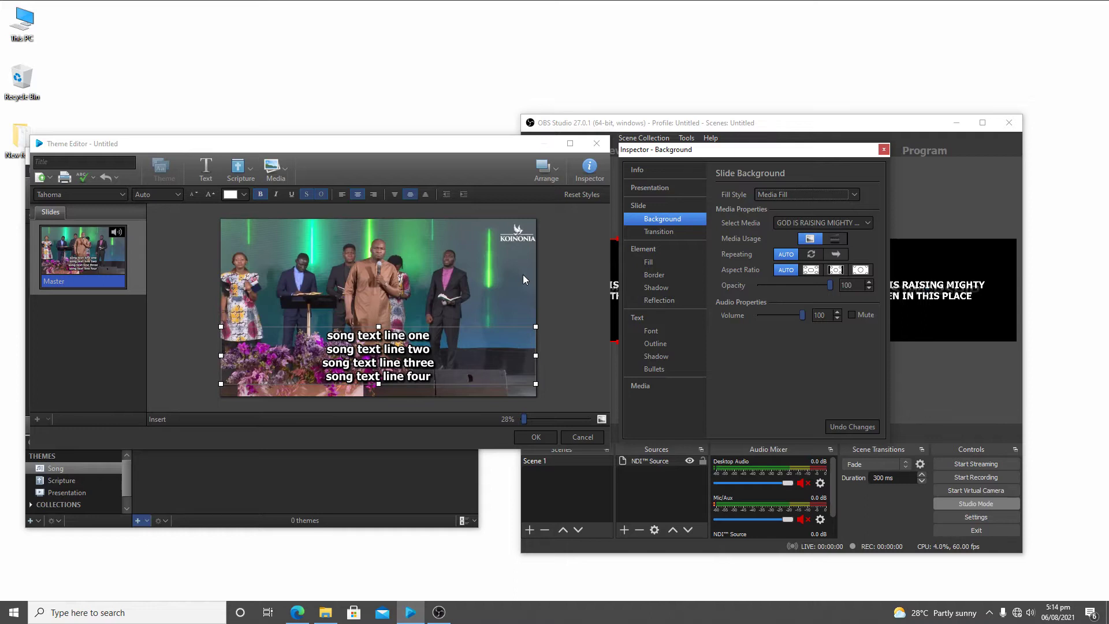
Apply a solid blue Color Fill to the song text box and look over the standard colors.
drag(717, 149, 612, 179)
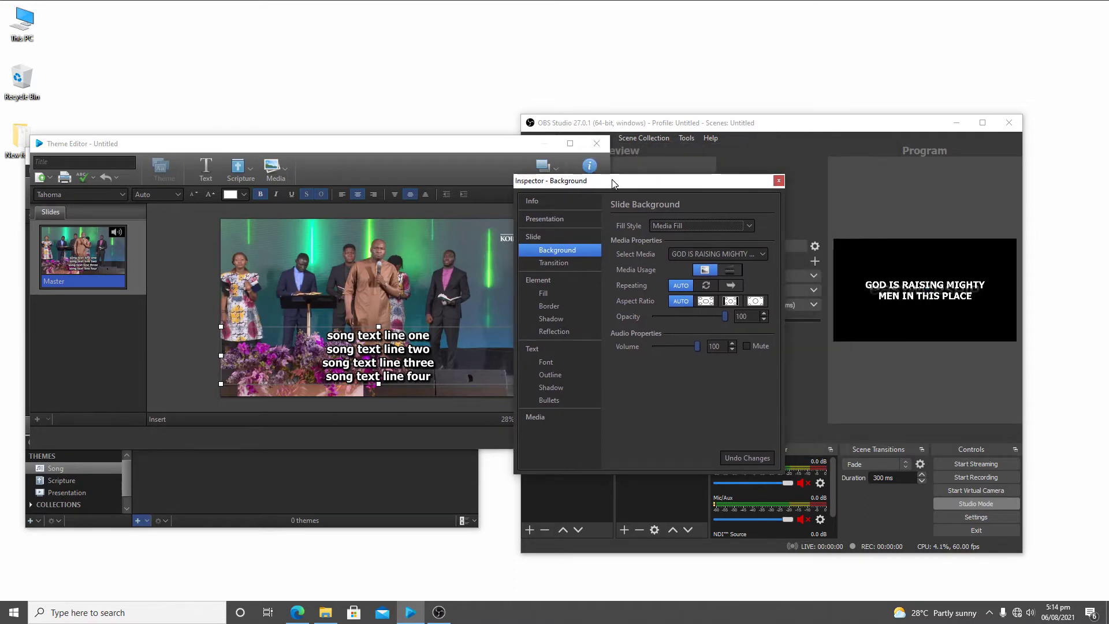
double_click(450, 338)
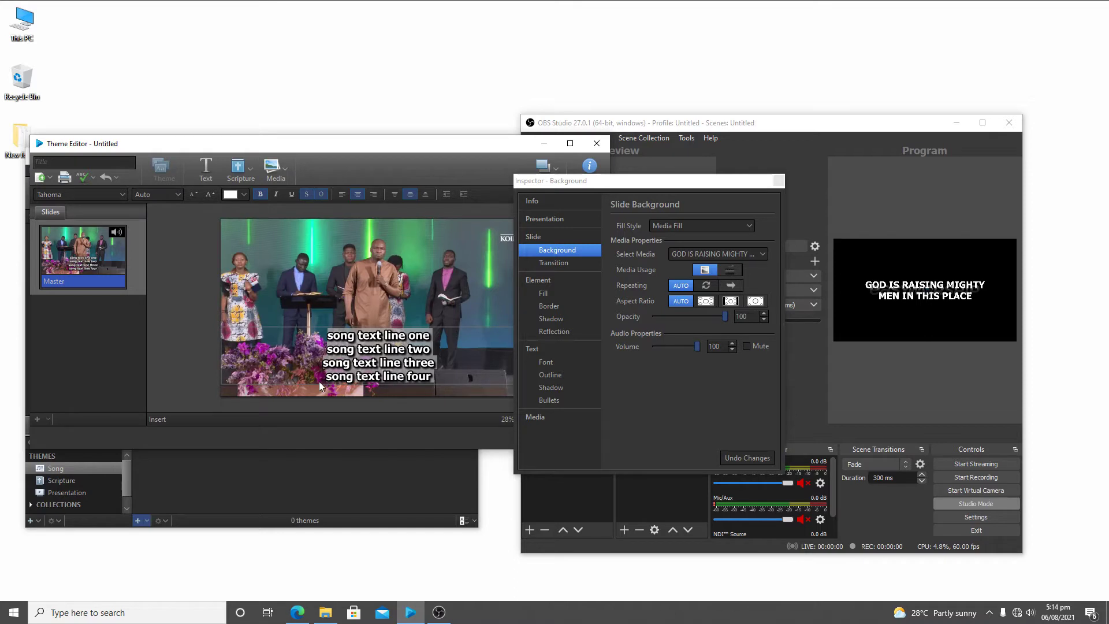
click(544, 295)
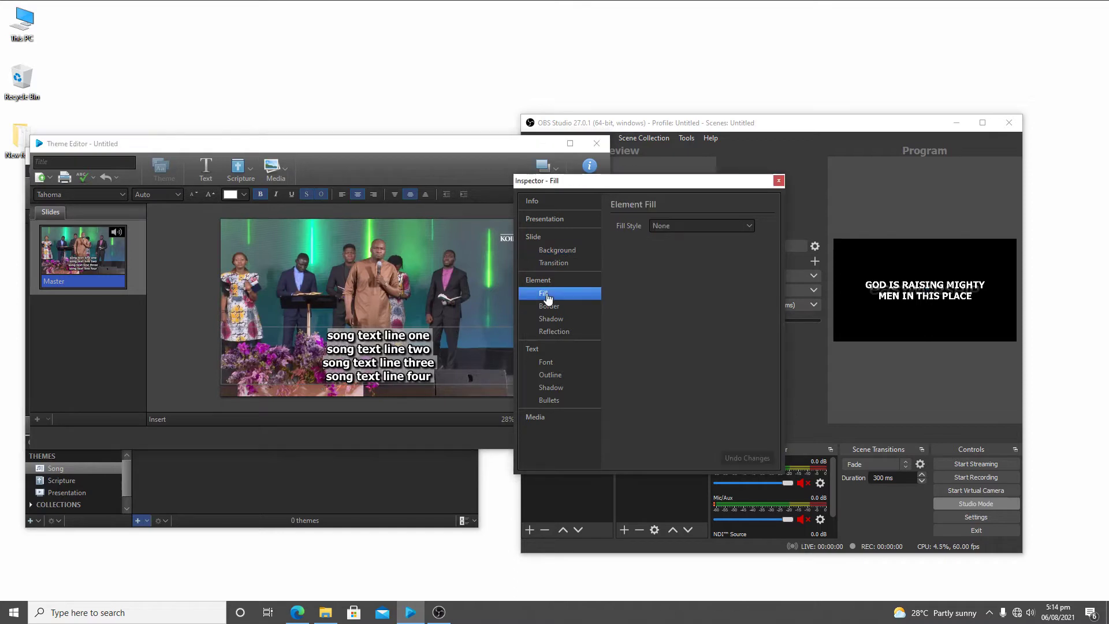
click(725, 225)
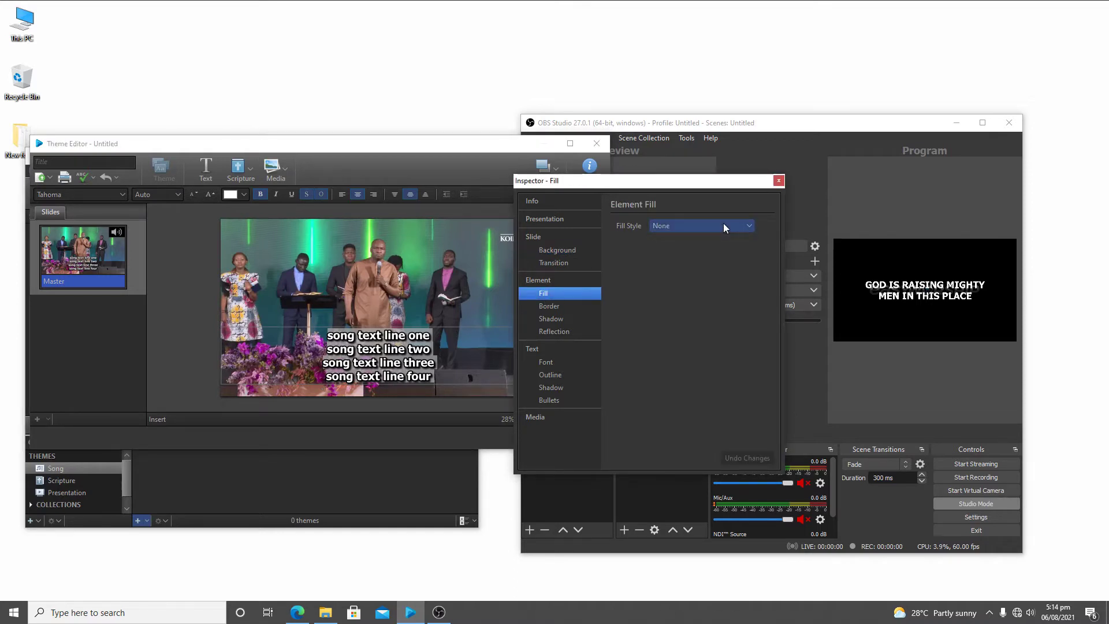
click(723, 224)
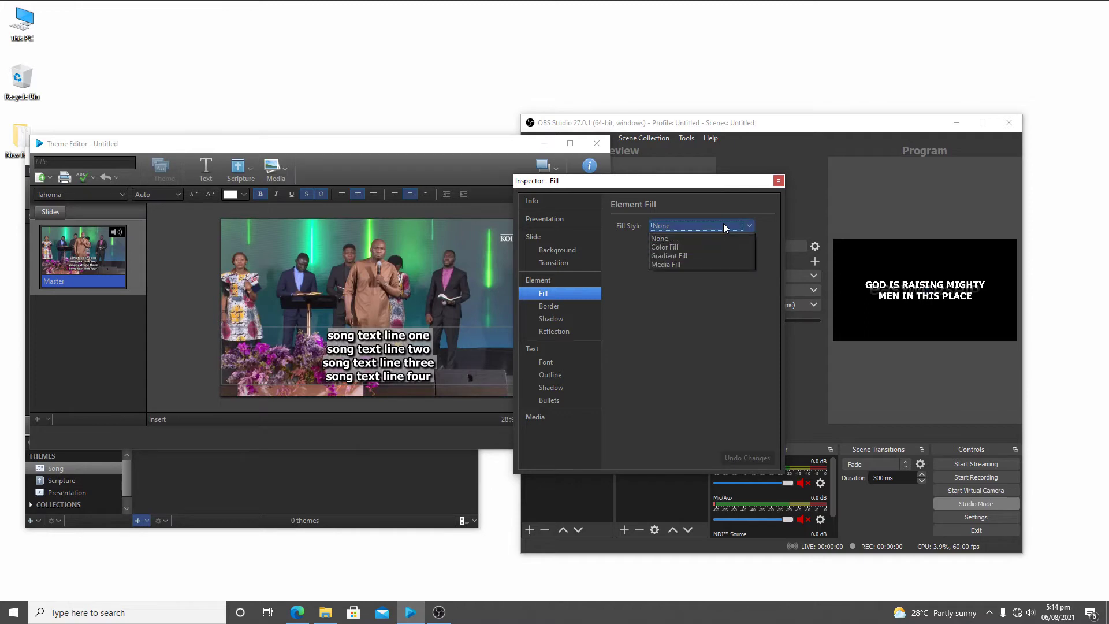
click(690, 246)
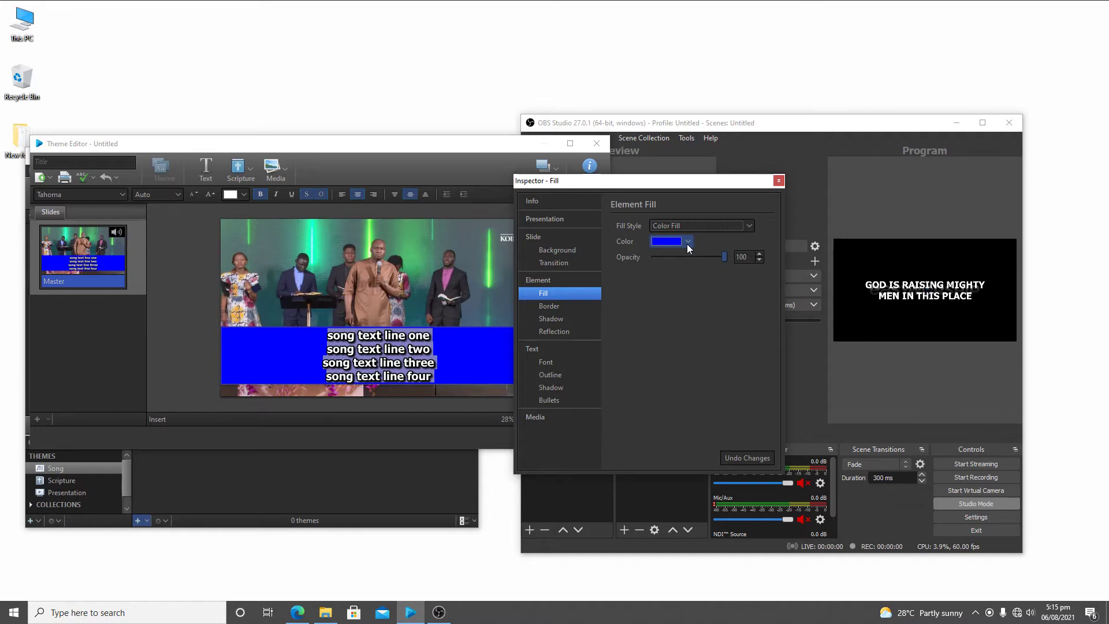
click(687, 243)
click(687, 243)
click(687, 242)
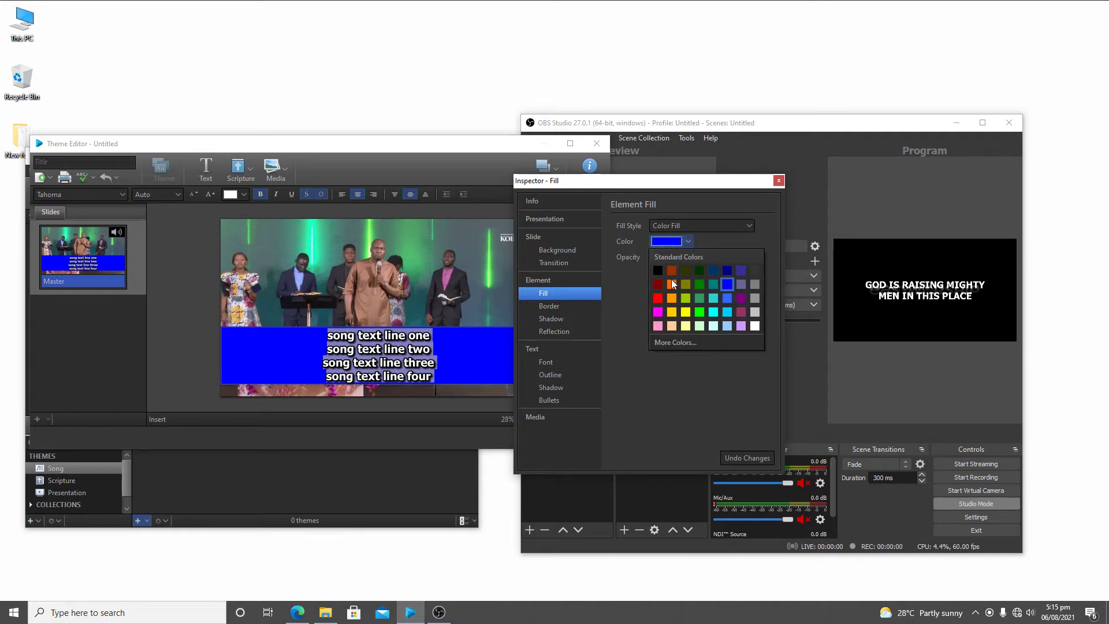
Change the song text box's fill to a blue-to-black Gradient Fill and lower its opacity to 25.
click(719, 221)
click(718, 224)
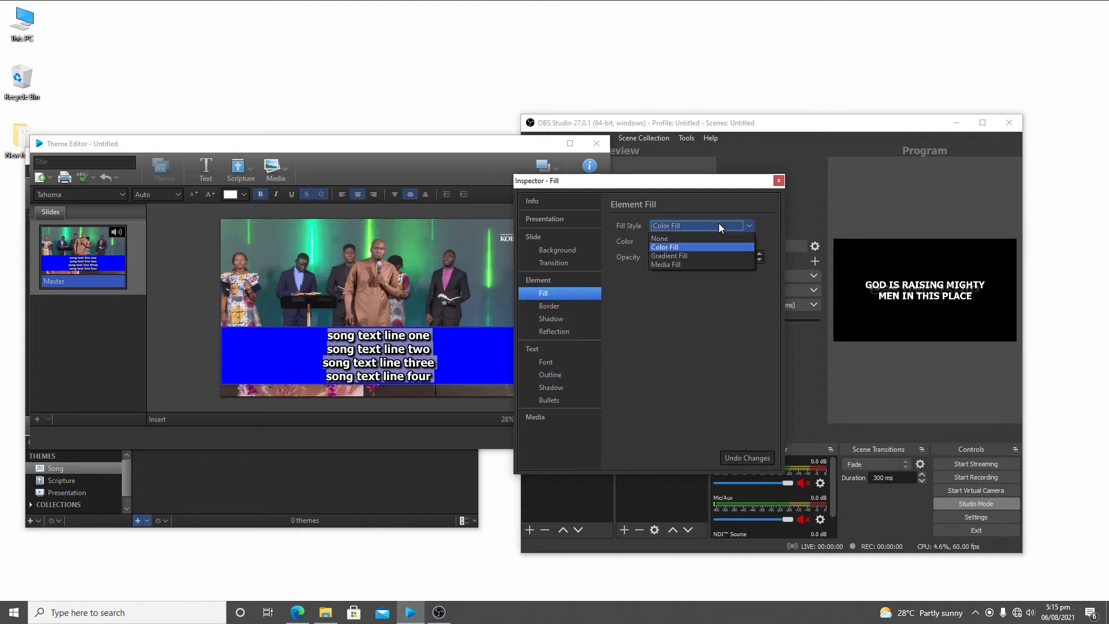
click(672, 258)
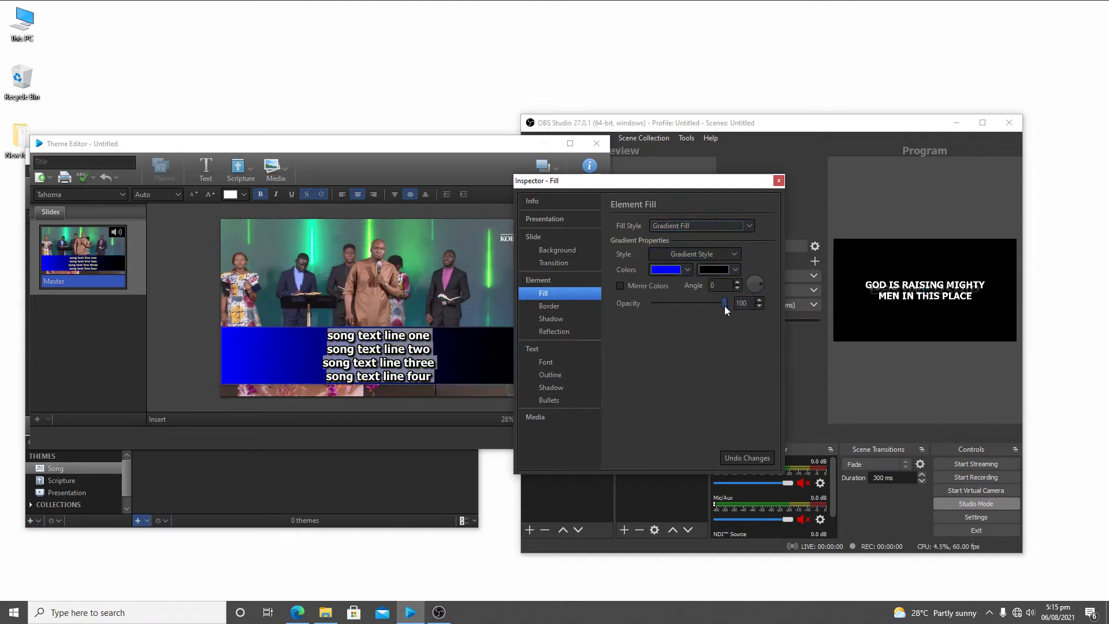
drag(725, 306, 678, 316)
click(459, 290)
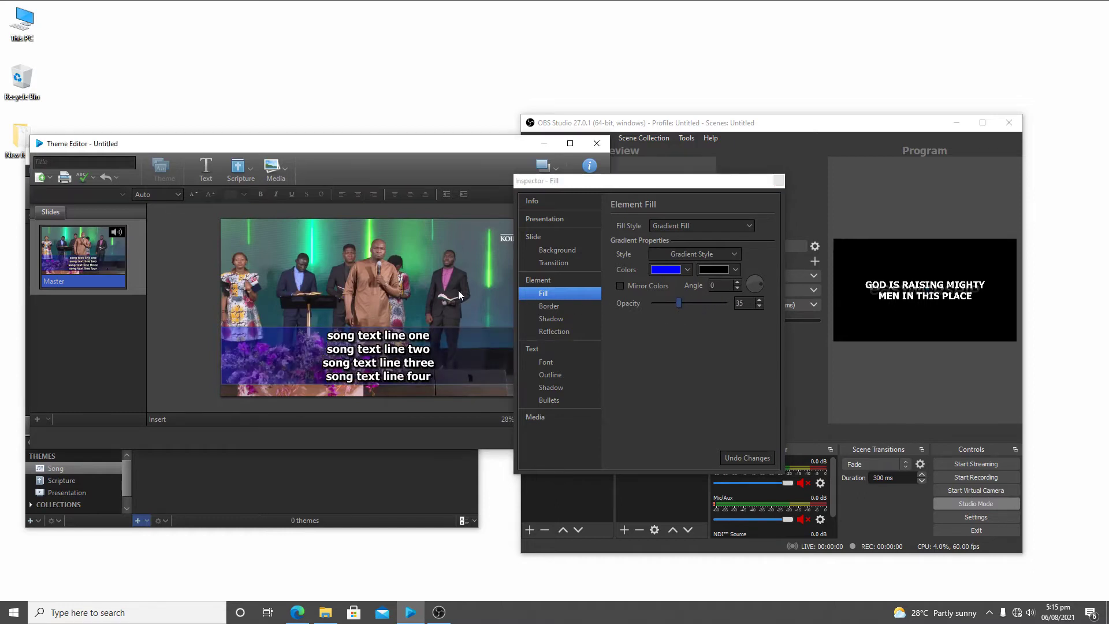
click(420, 360)
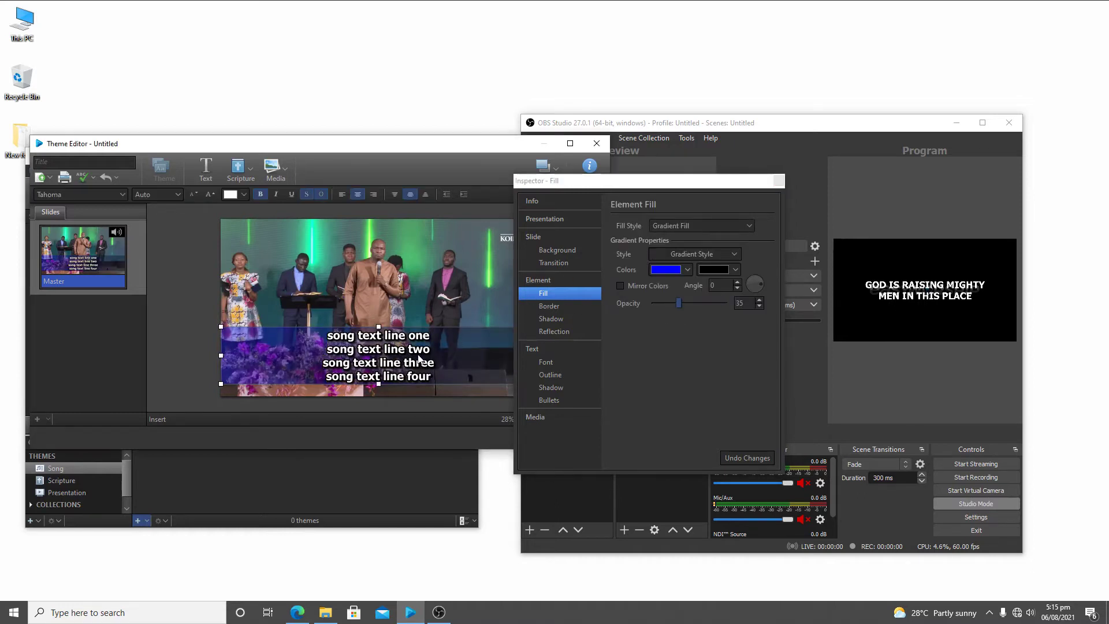
mouse_move(678, 303)
mouse_down()
mouse_move(661, 307)
mouse_move(672, 310)
mouse_up()
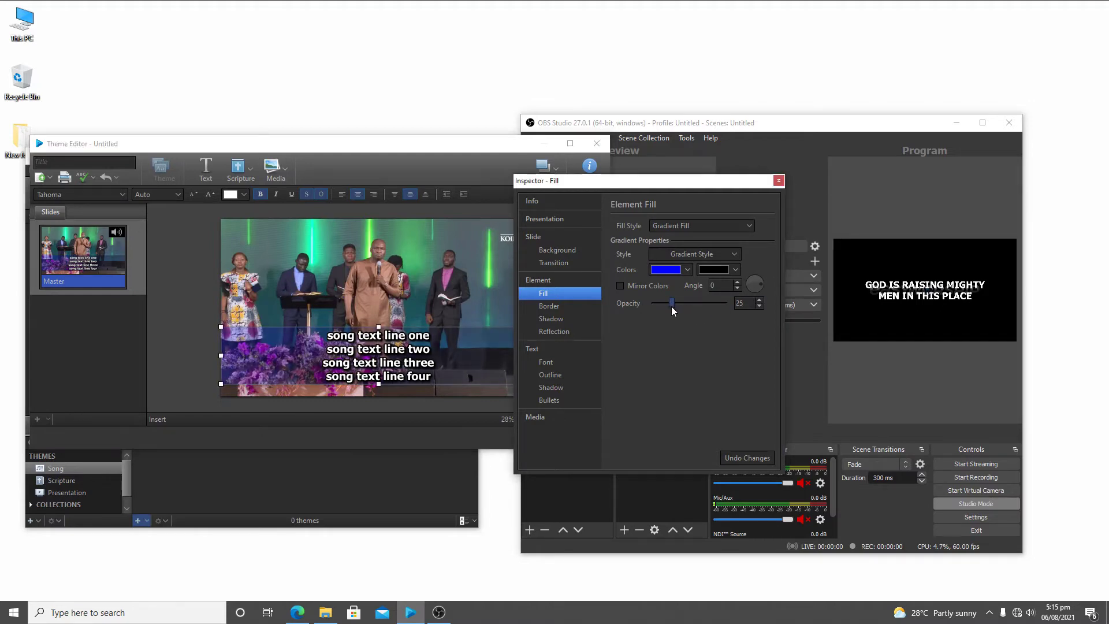
Try a Media Fill on the song text box and reset its fill style to None.
click(730, 226)
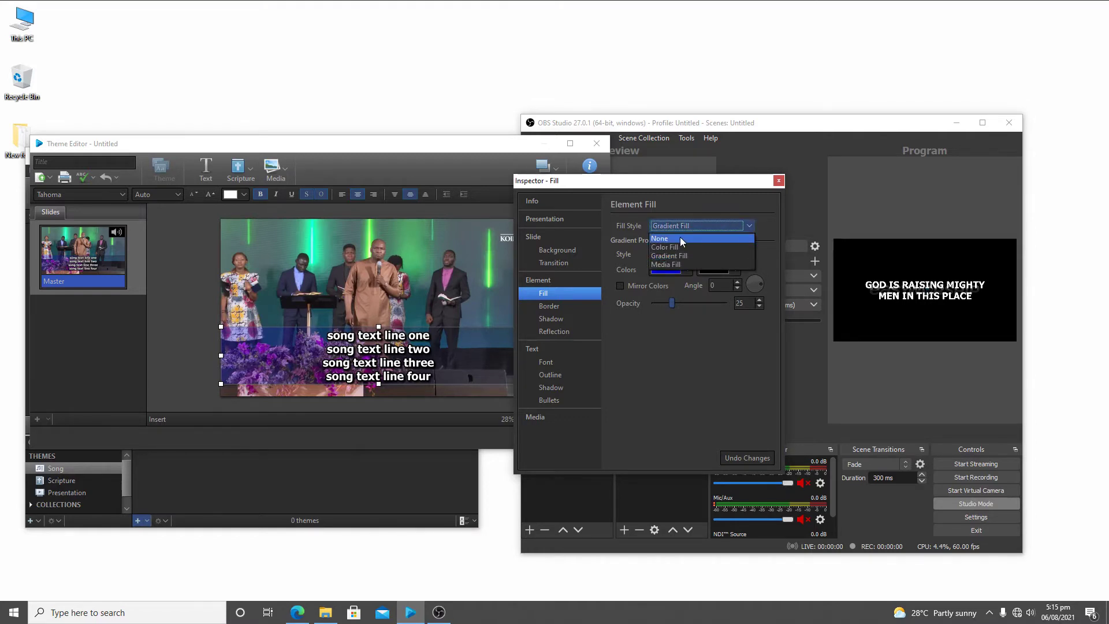
click(673, 265)
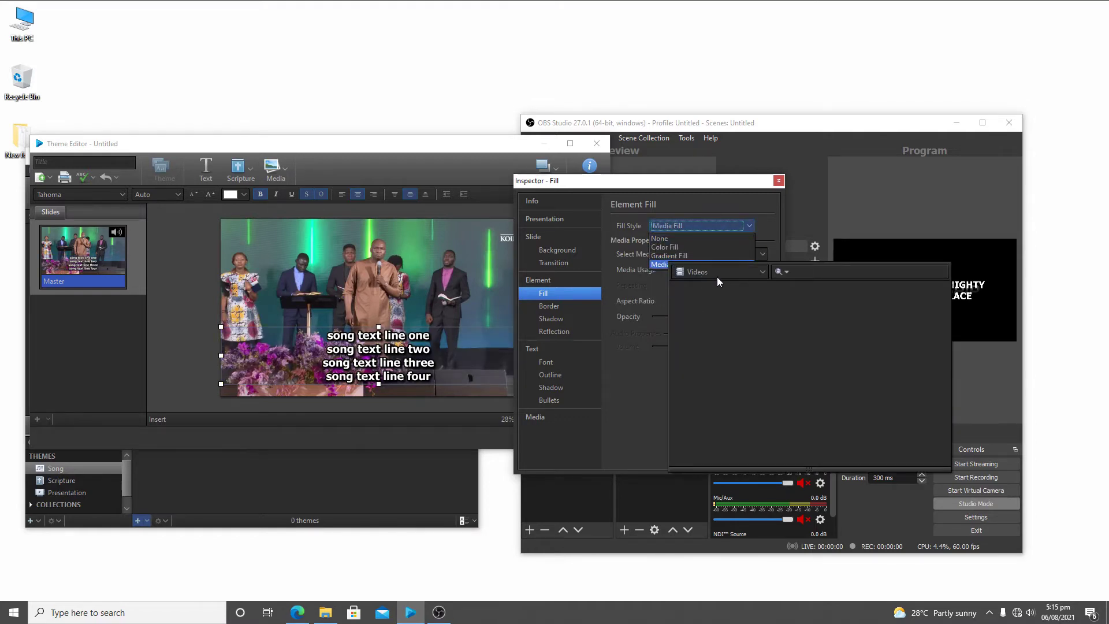
click(688, 241)
click(704, 224)
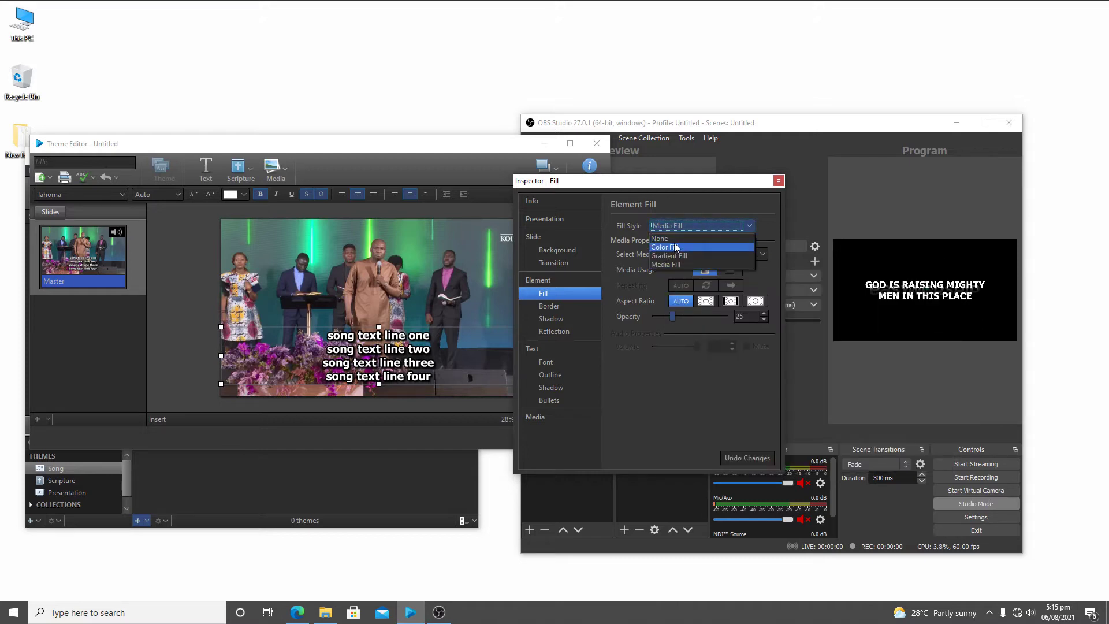
click(676, 240)
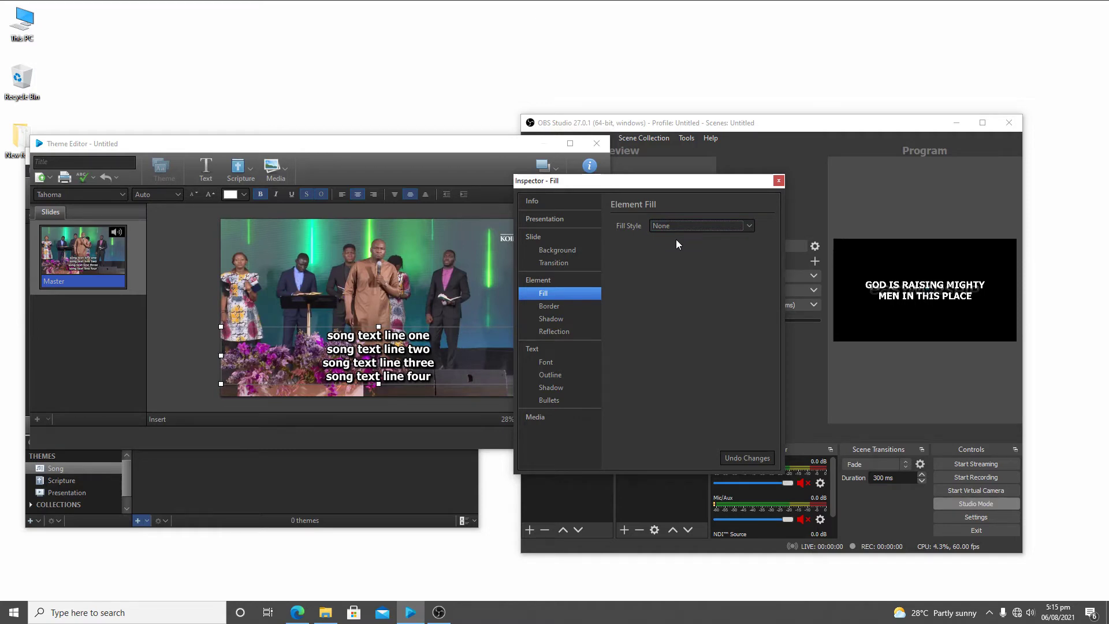
Close the element settings and title the theme as lower-third lyrics with camera.
click(778, 181)
click(93, 165)
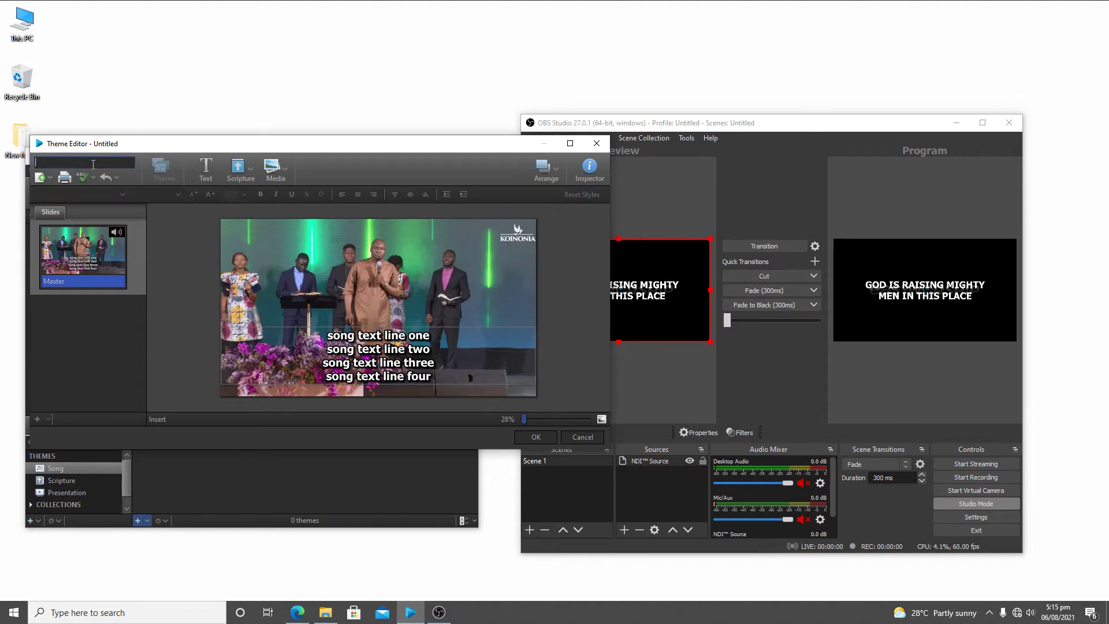
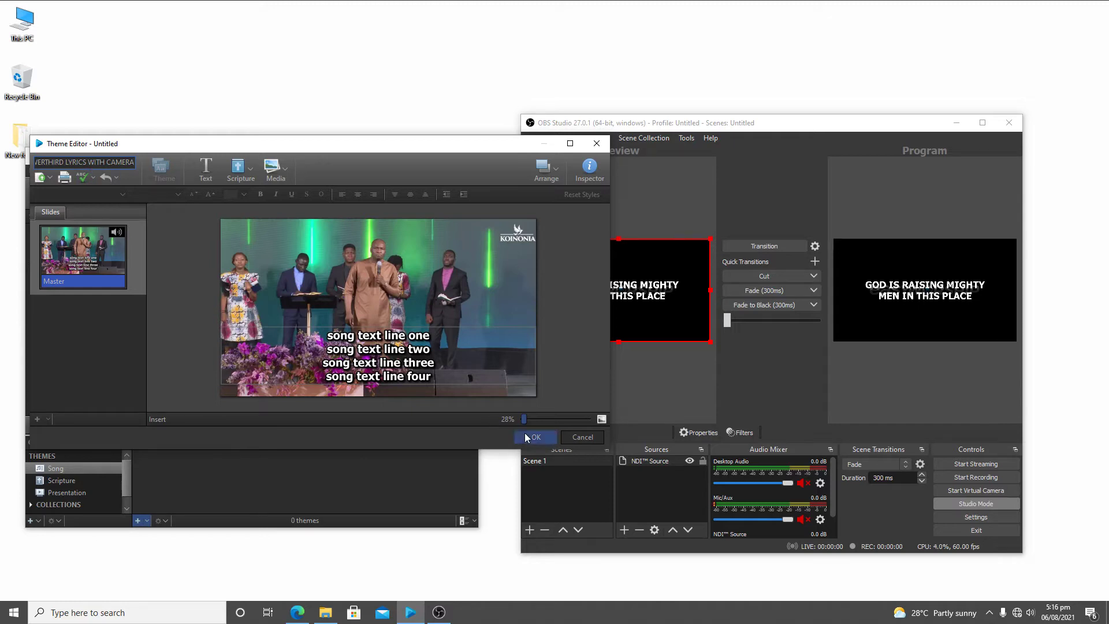
Review the media choices for the slide background's Media Fill and save the theme with the current video.
click(585, 177)
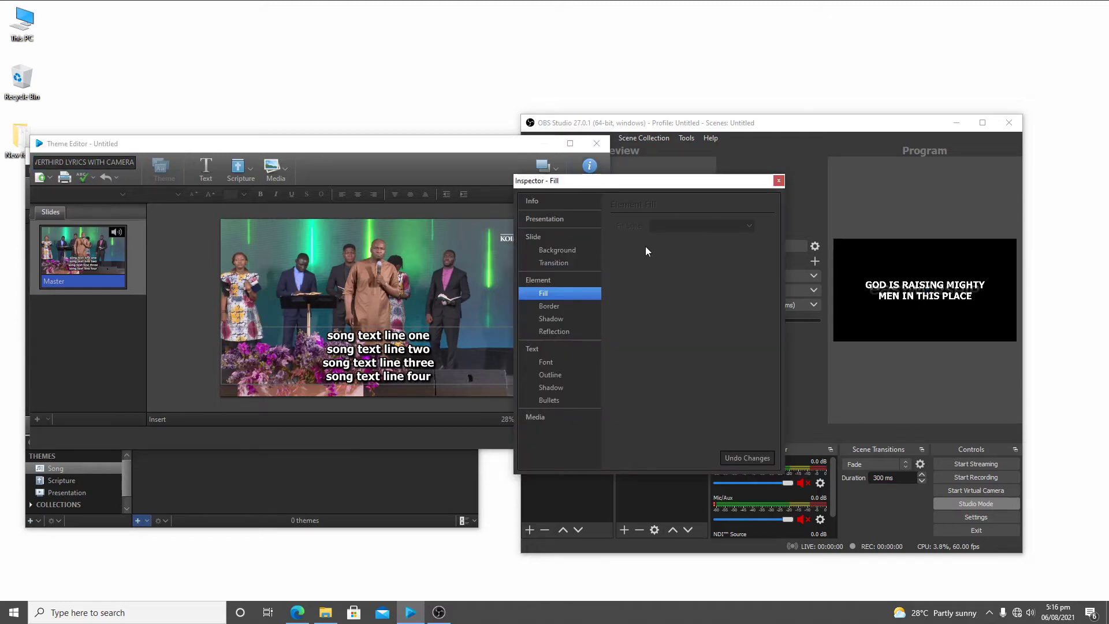
click(563, 250)
click(748, 226)
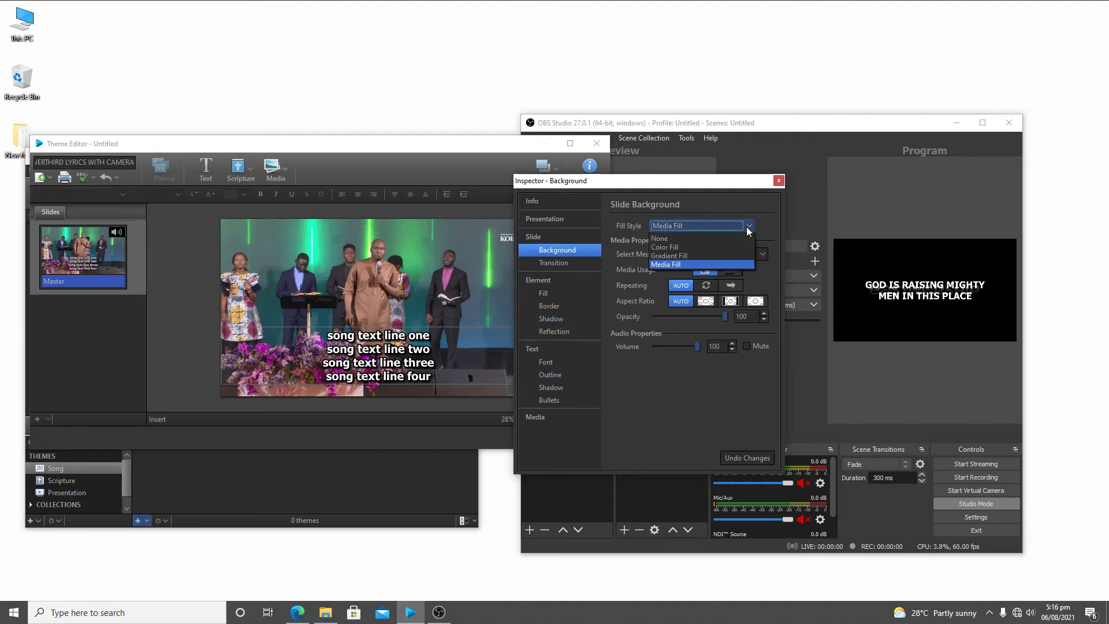
click(691, 264)
click(748, 255)
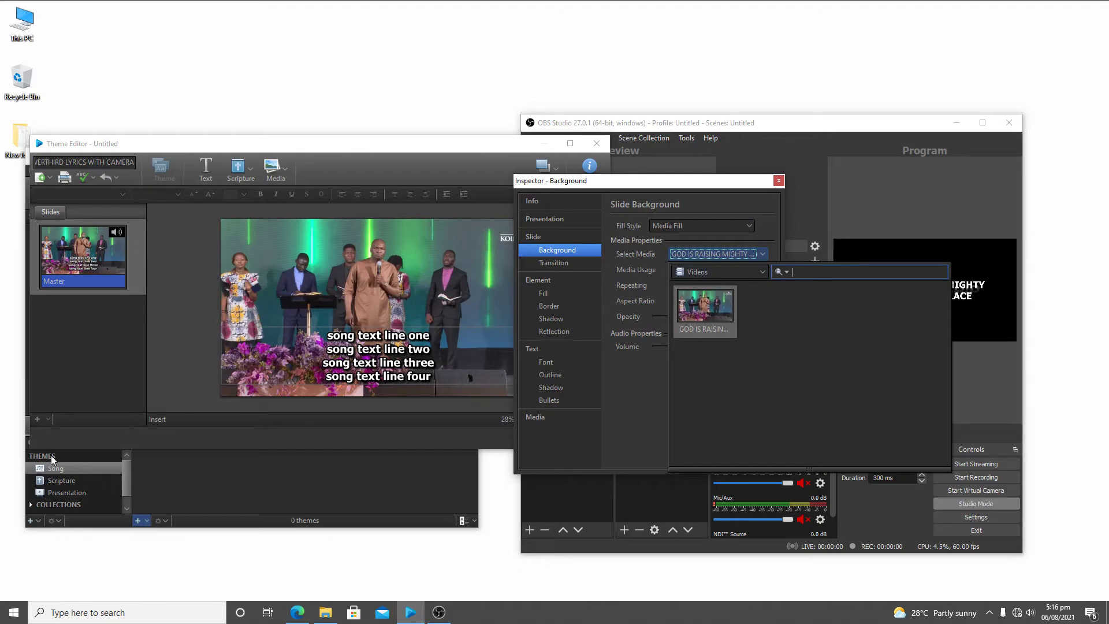
click(778, 181)
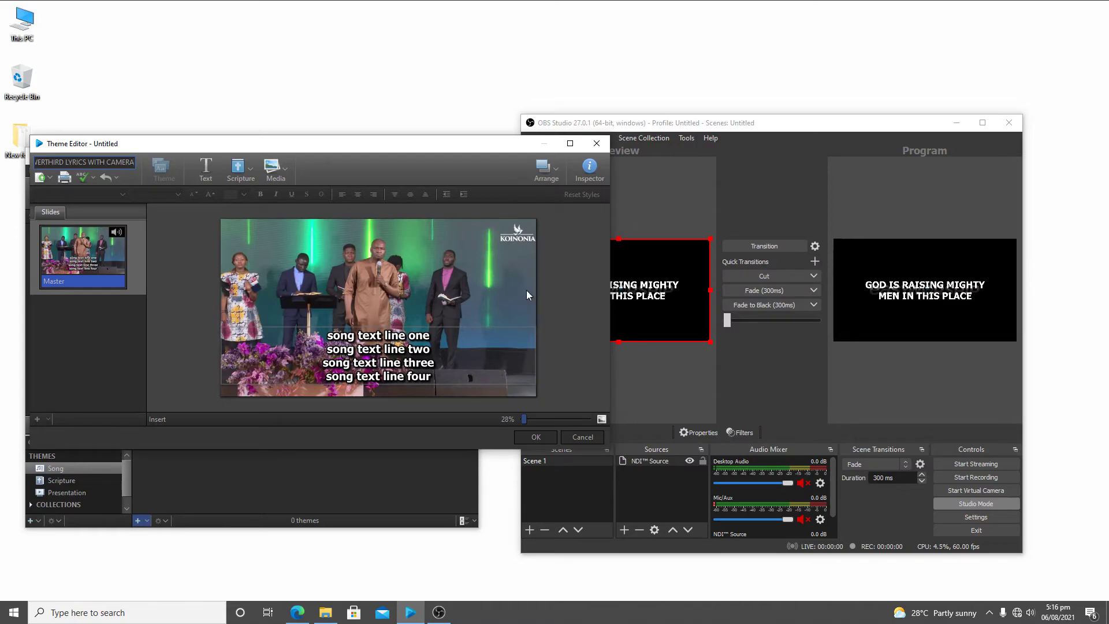
click(533, 437)
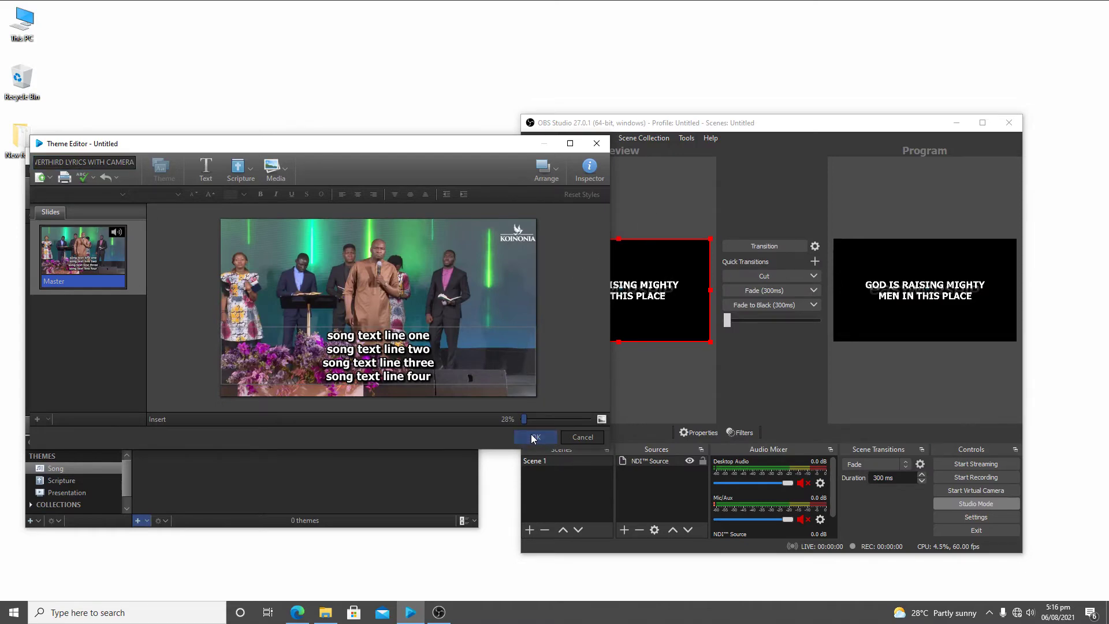
Start a new feed in the media library, check the available input devices, and cancel the feed.
click(120, 426)
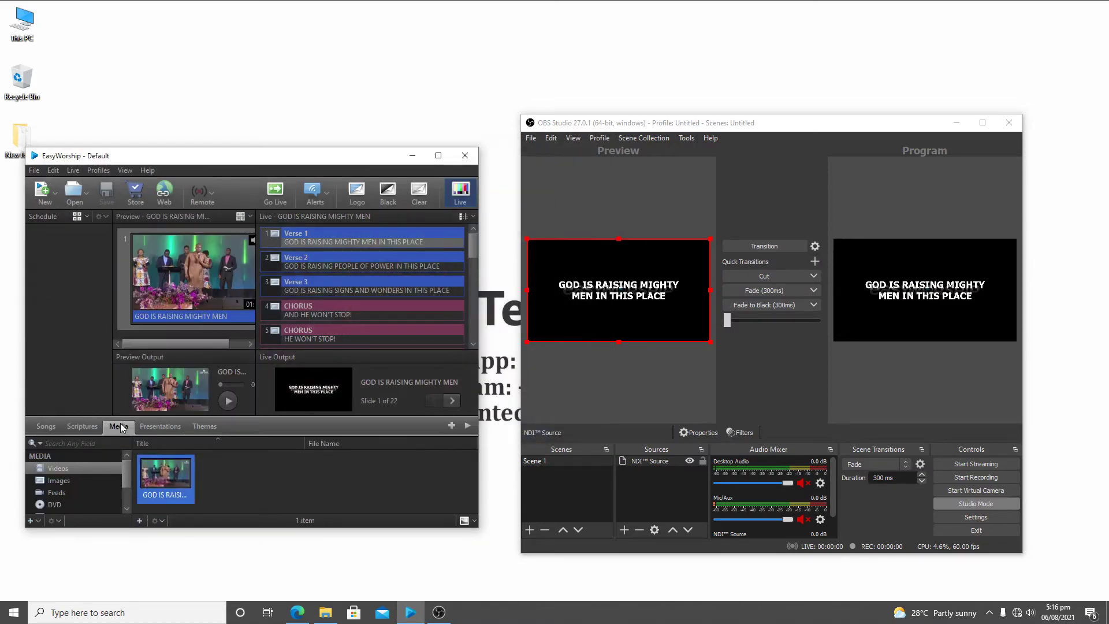
click(55, 493)
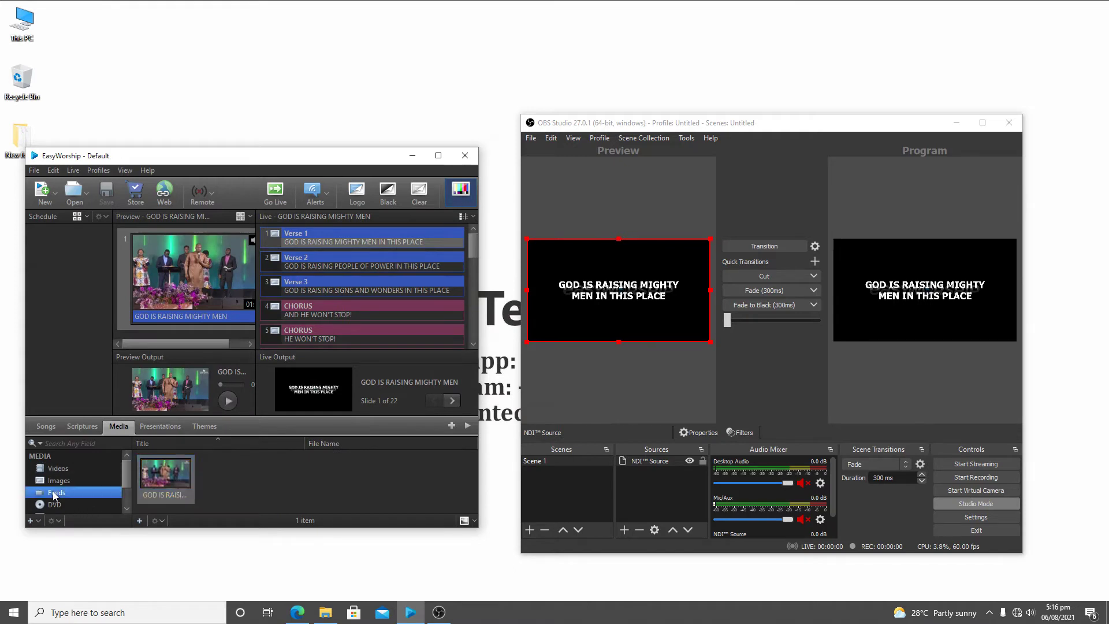
click(140, 522)
click(454, 294)
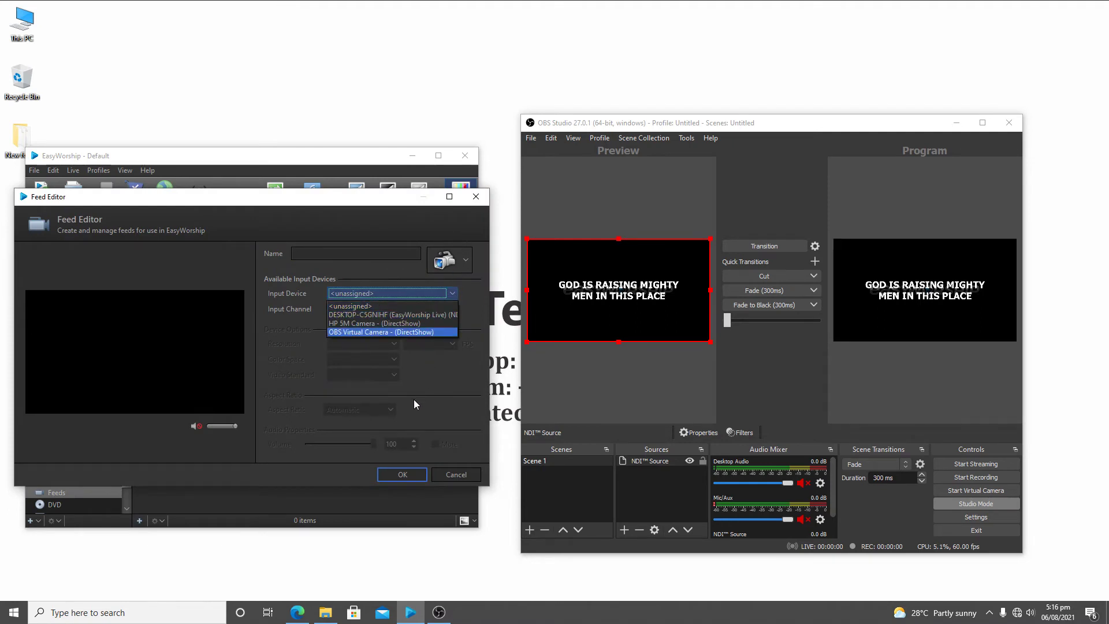
click(446, 476)
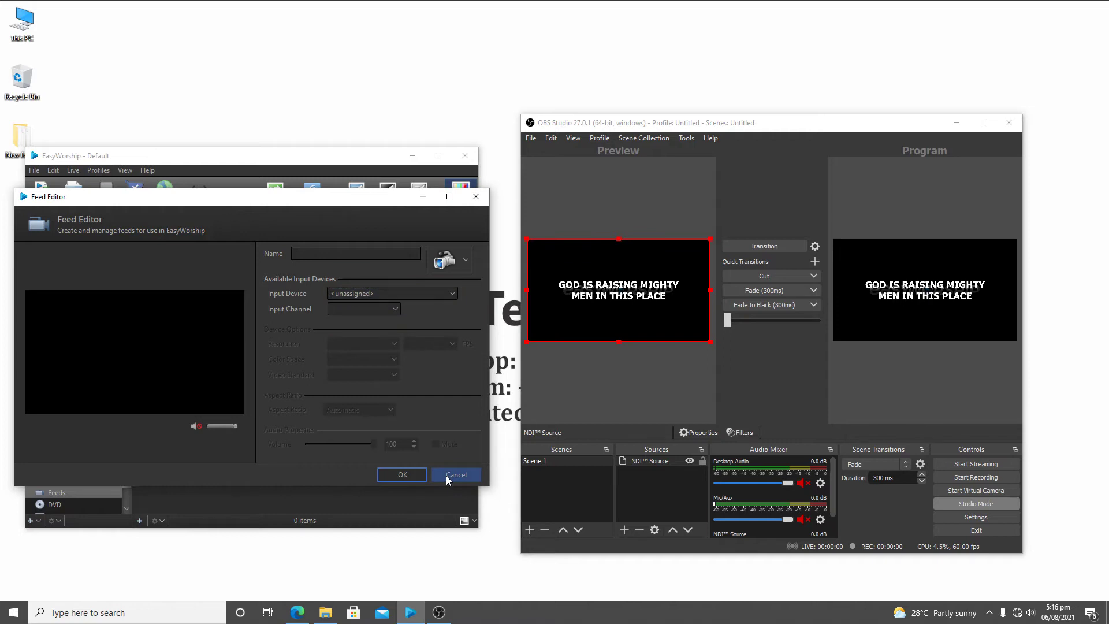
Cancel the feed editor and review the videos in the media library alongside the saved song themes.
click(446, 476)
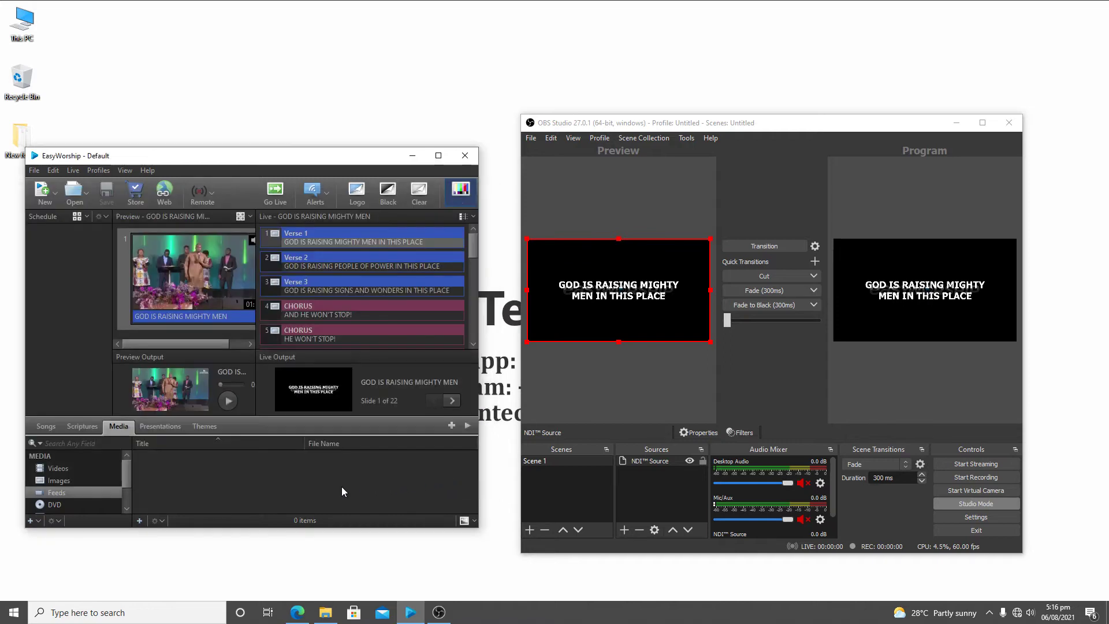
click(61, 471)
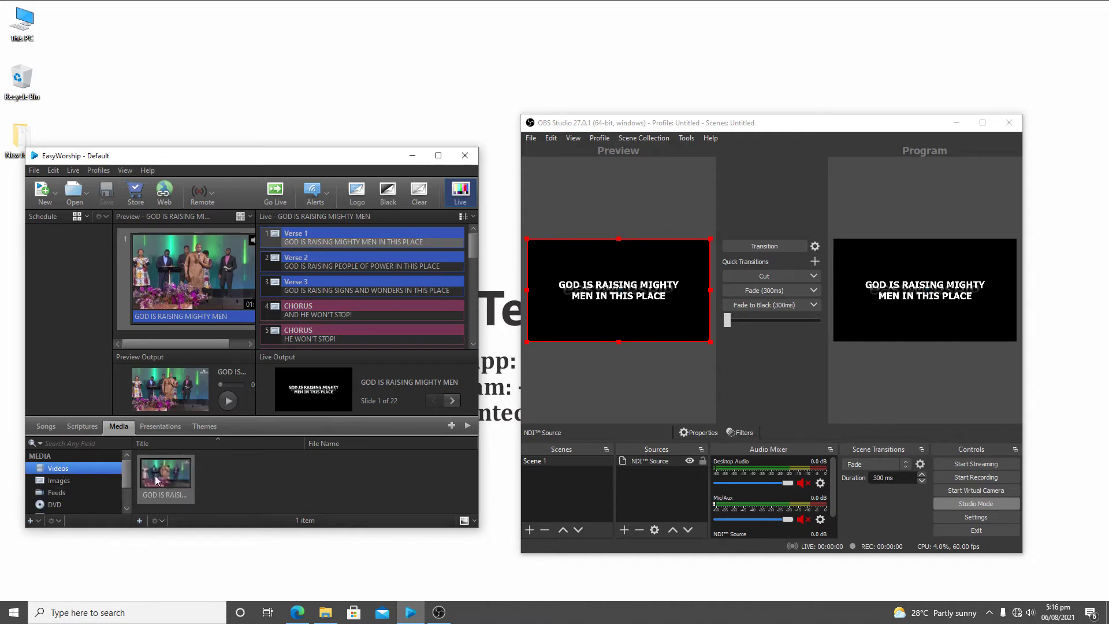
click(206, 425)
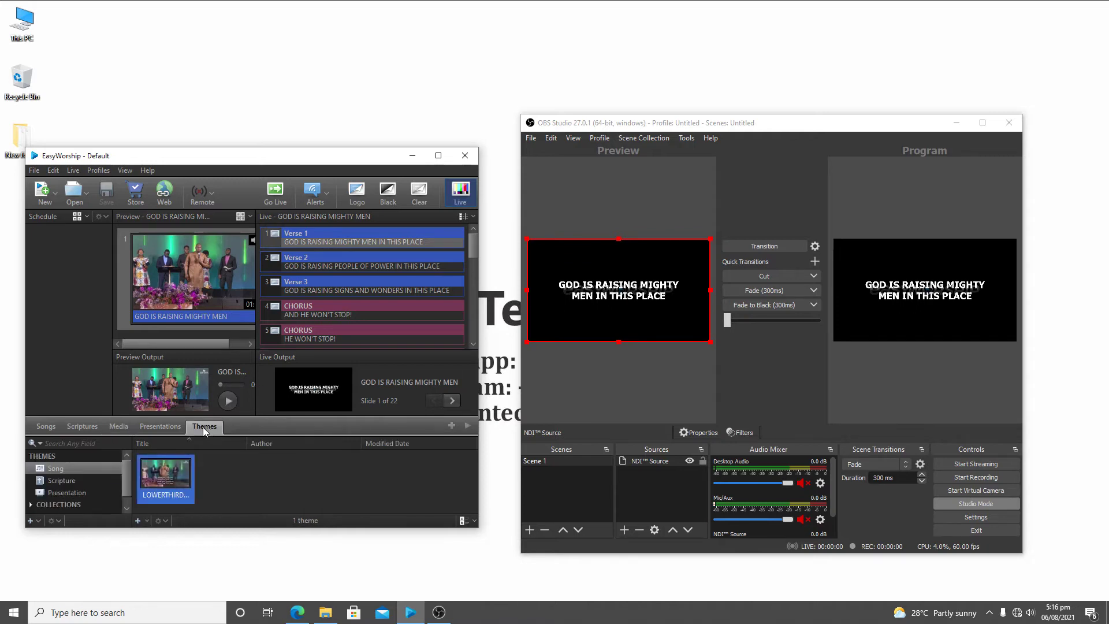
click(122, 426)
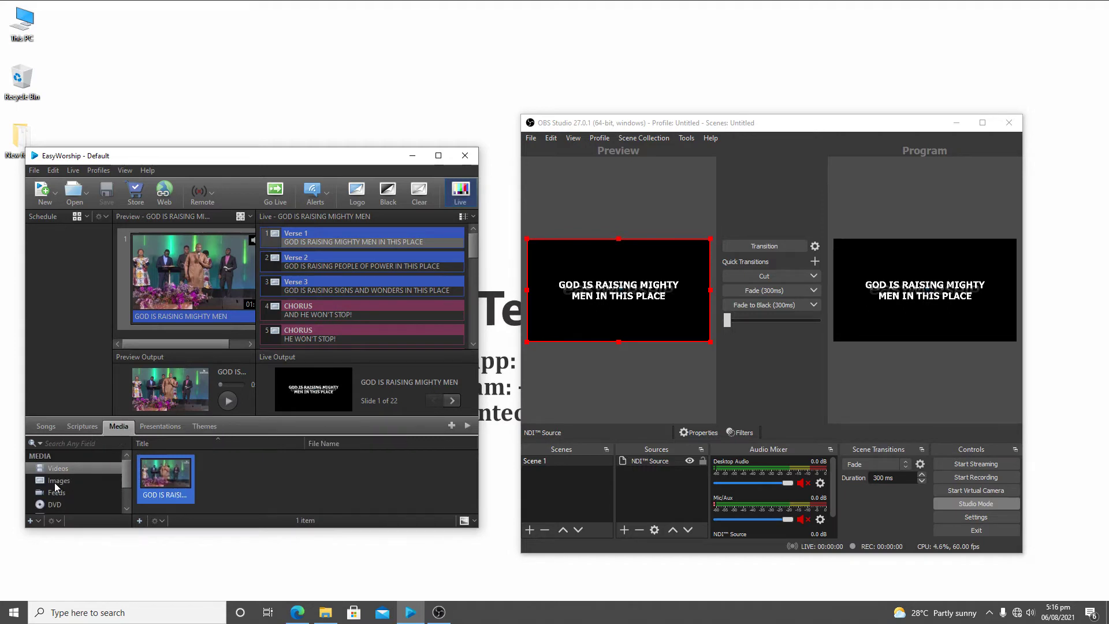
click(197, 426)
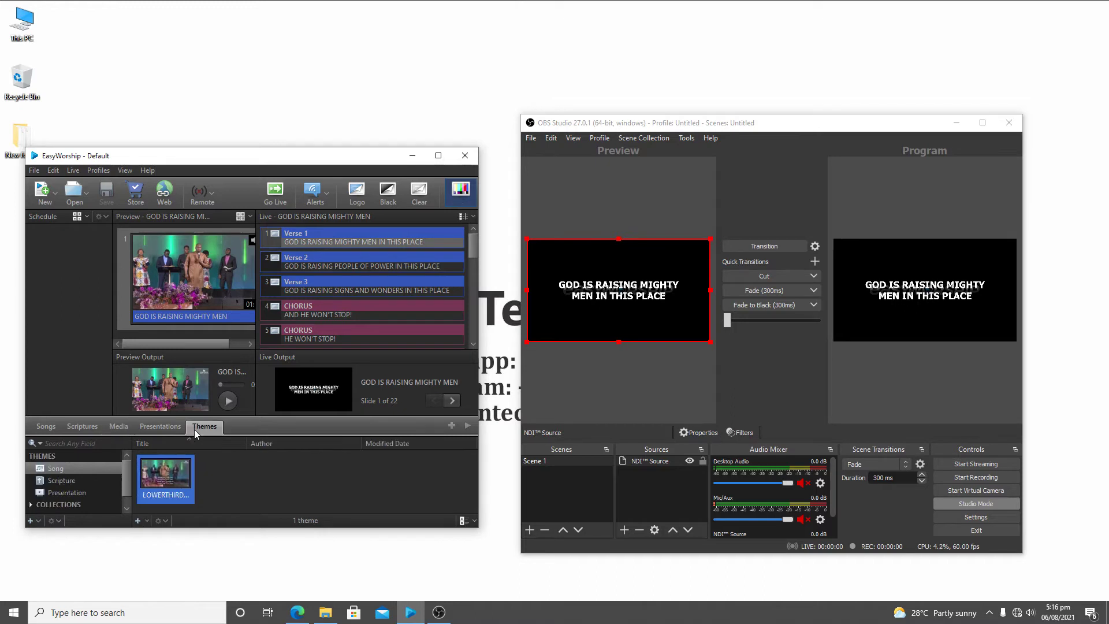
click(116, 426)
Apply the lower-third song theme to GOD IS RAISING MIGHTY MEN in the preview.
click(51, 428)
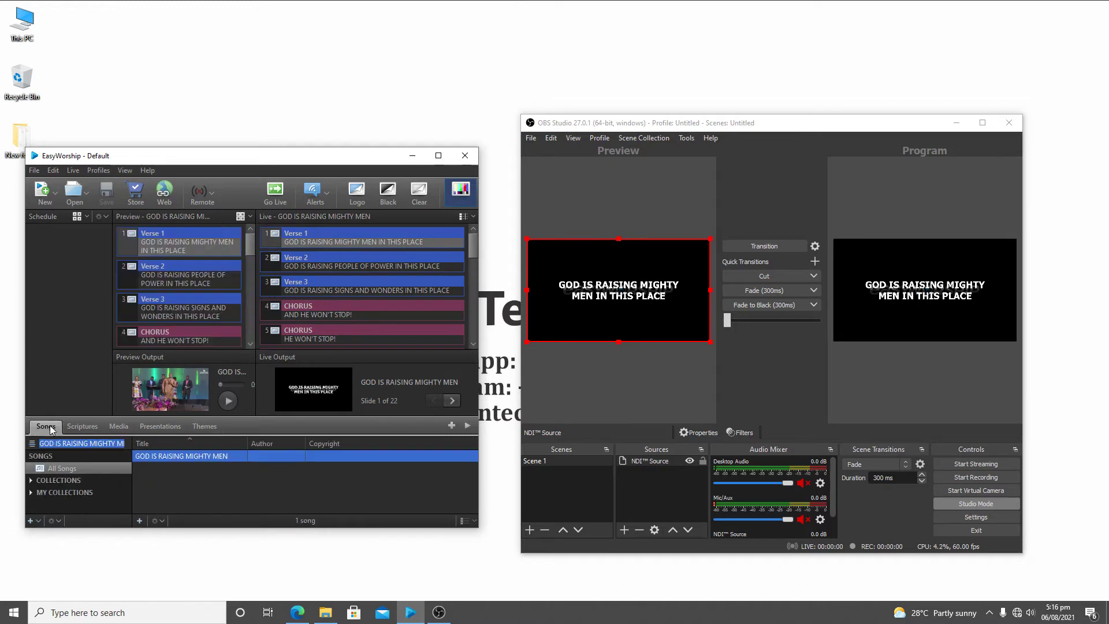
click(218, 430)
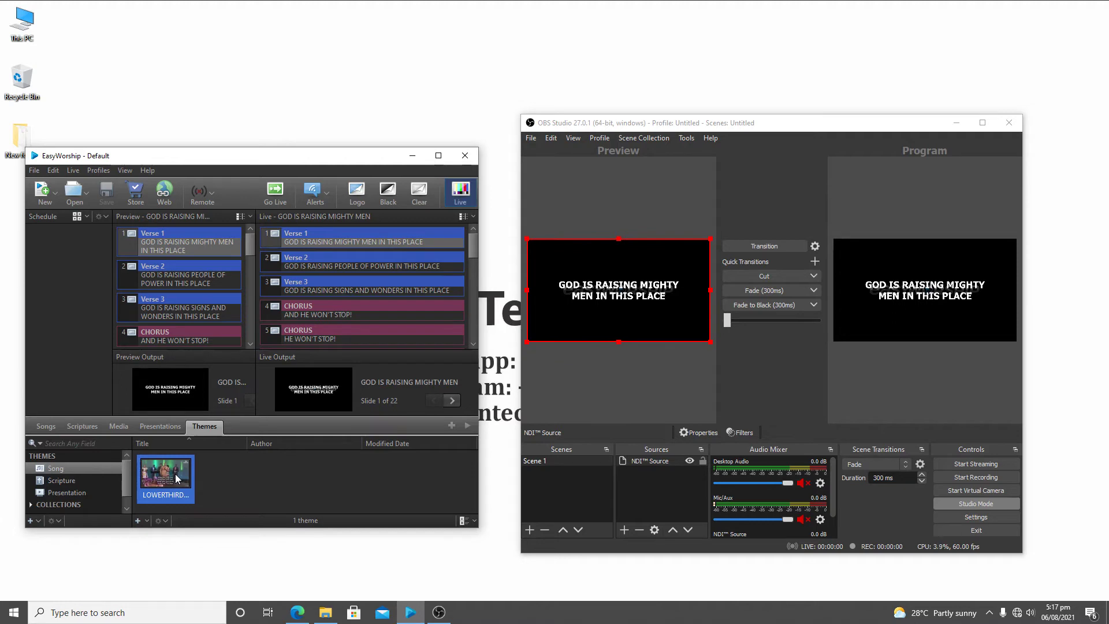
double_click(175, 474)
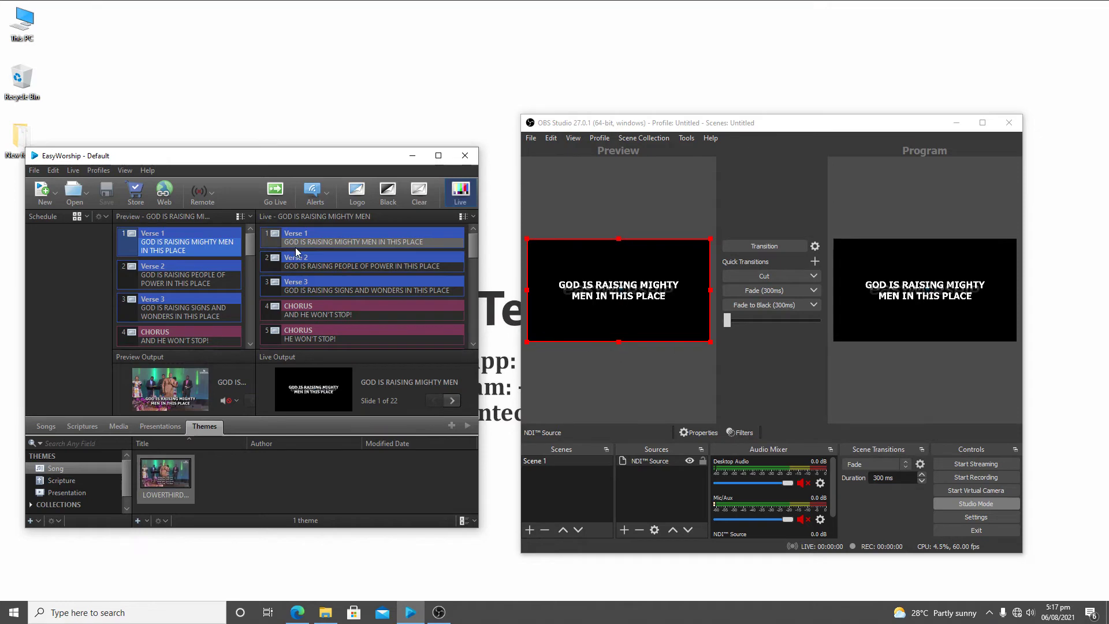
Show the live song's Verse 2, Verse 3 and first two chorus slides to check their theme, then return to Verse 1.
click(333, 262)
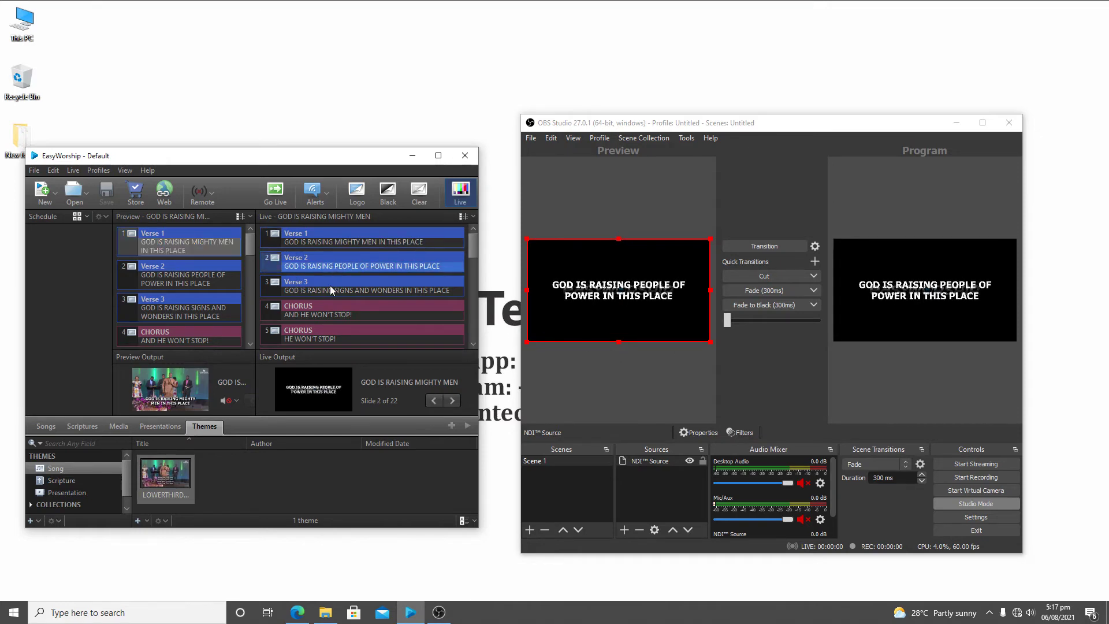
click(331, 288)
click(325, 312)
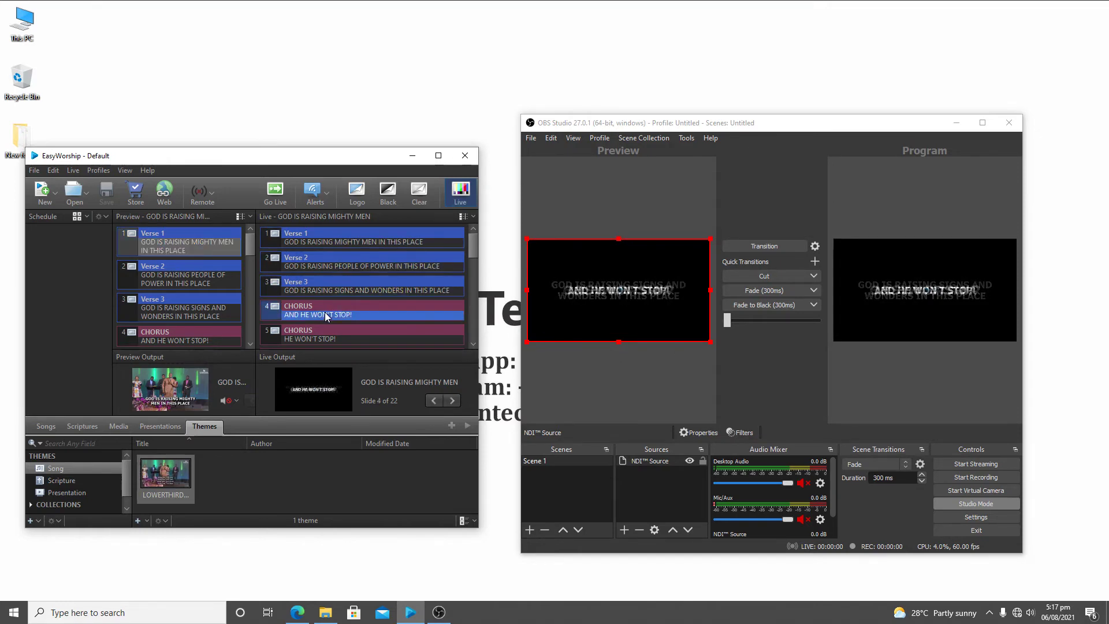
click(325, 343)
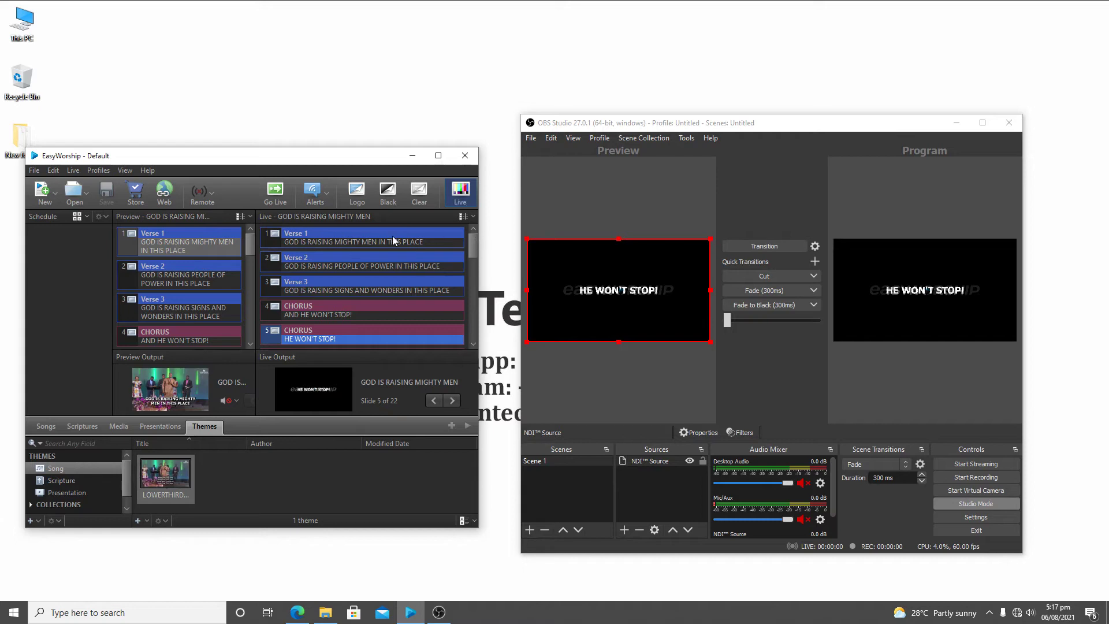
click(232, 246)
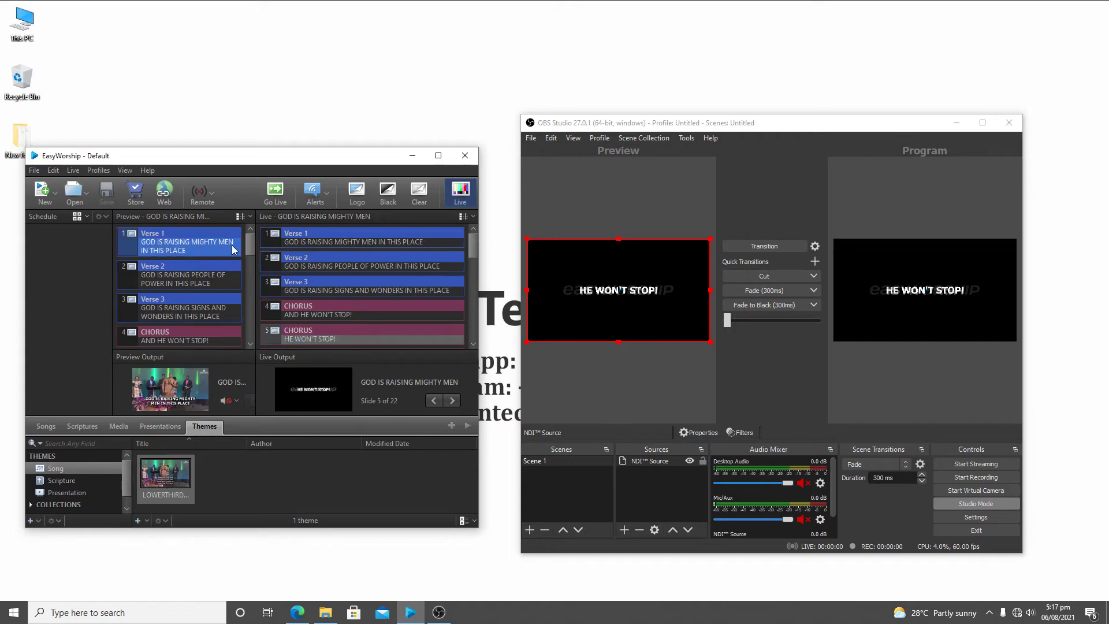
click(302, 244)
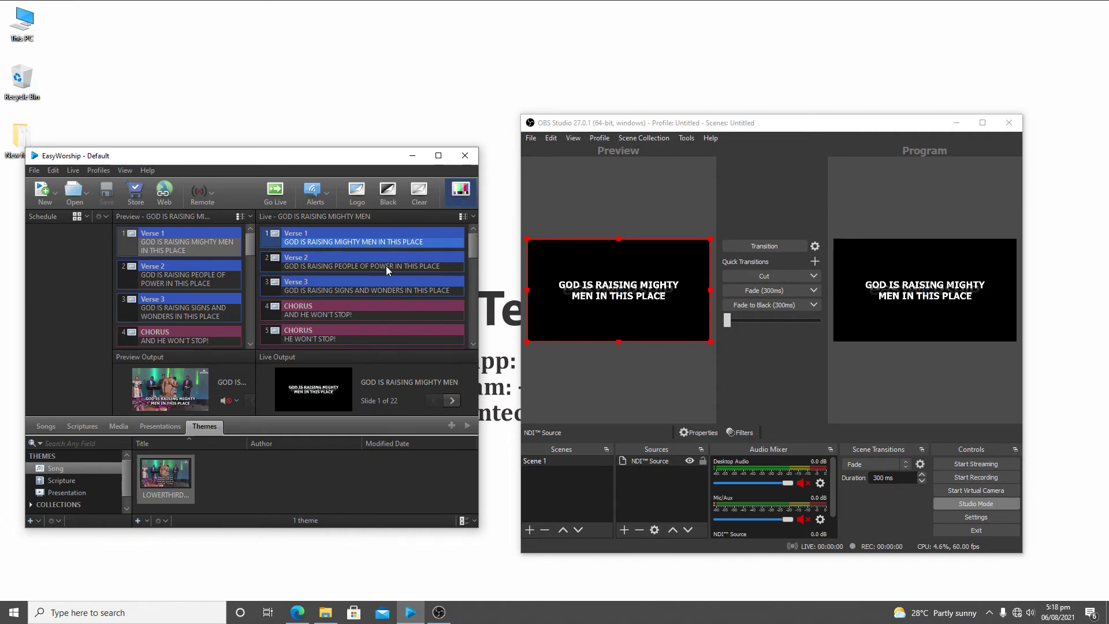
Start recording in OBS Studio and present the previewed song live with its lower-third theme, advancing to Verse 3.
click(968, 479)
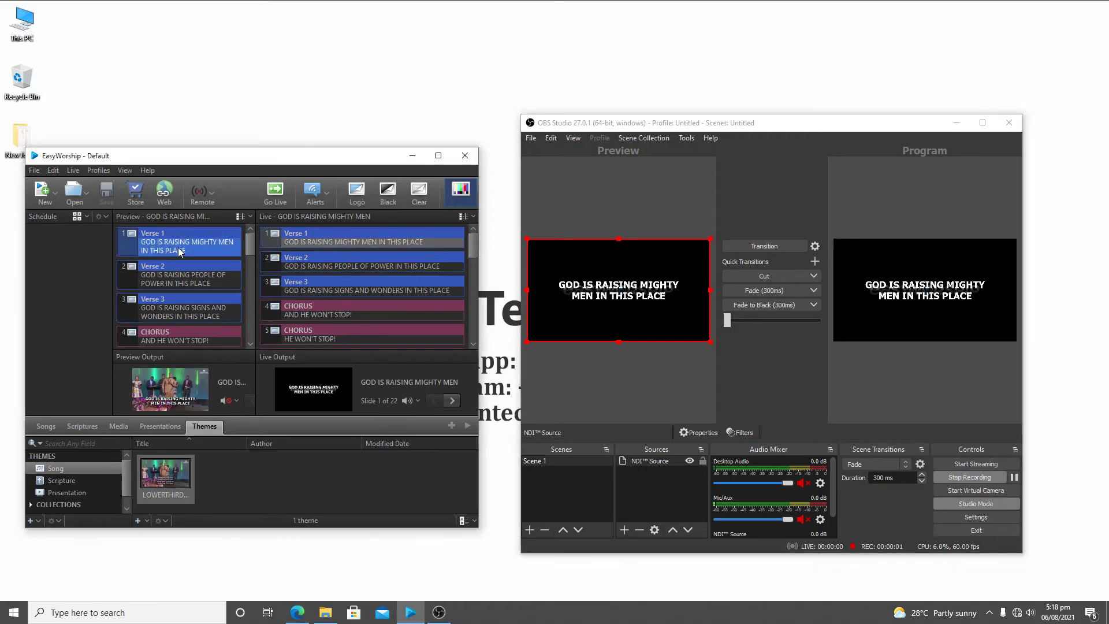
click(358, 267)
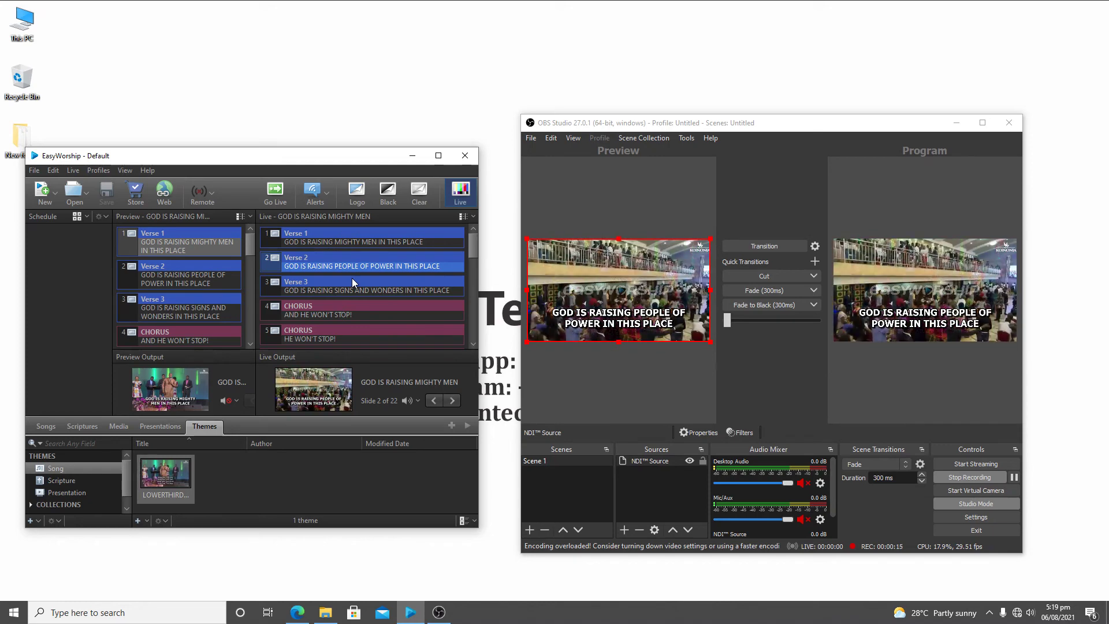
click(352, 280)
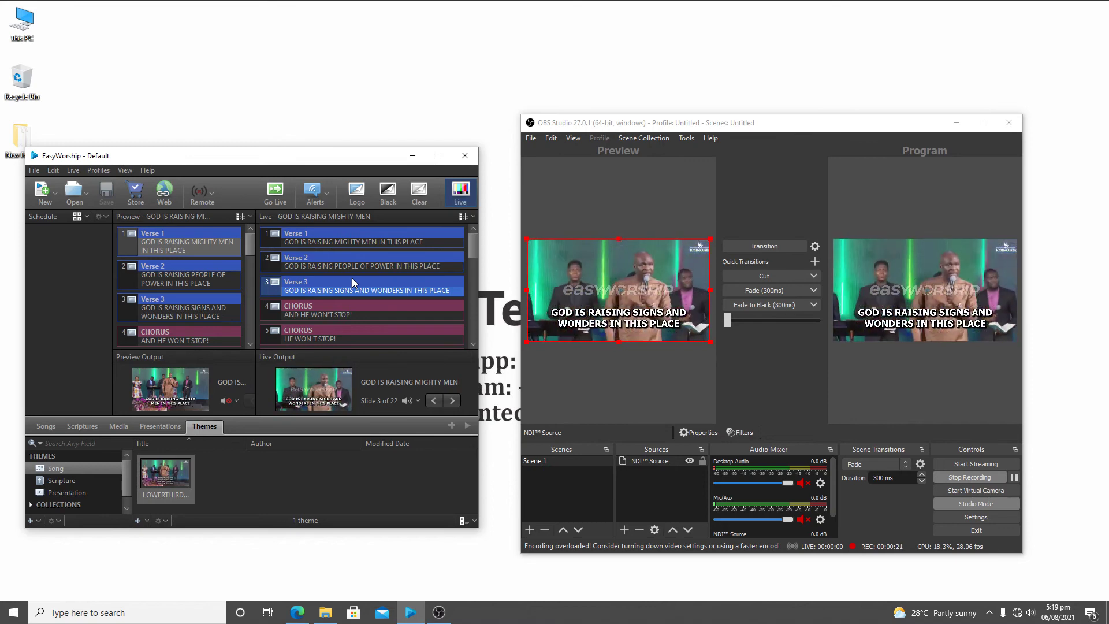
Advance the live lyrics one slide at a time from the first chorus to slide 22 and stop the OBS Studio recording.
key(Down)
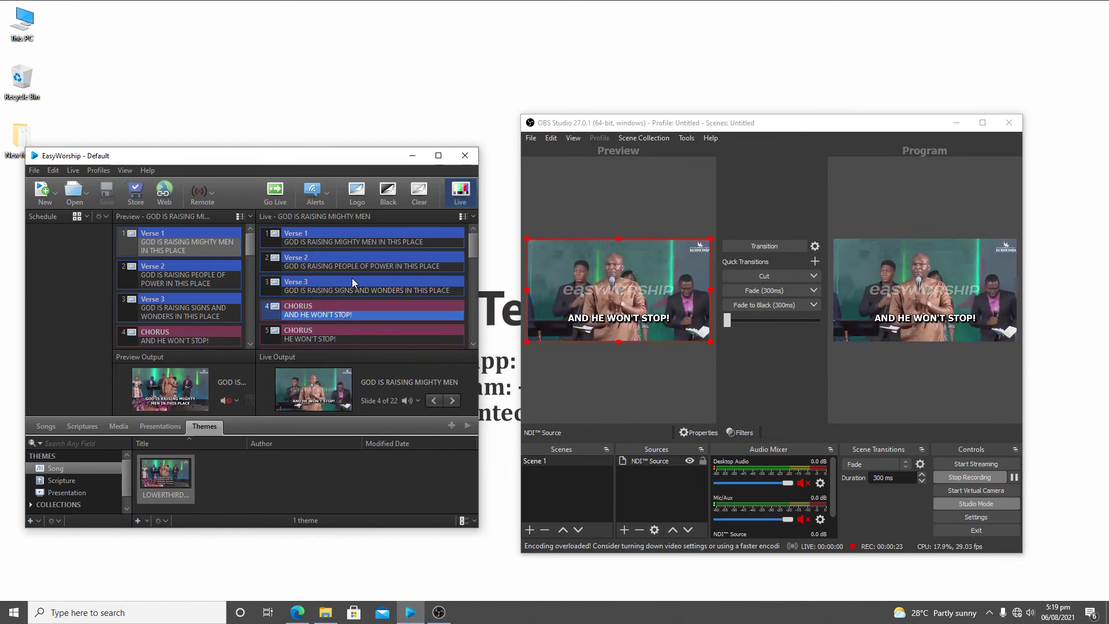
key(Down)
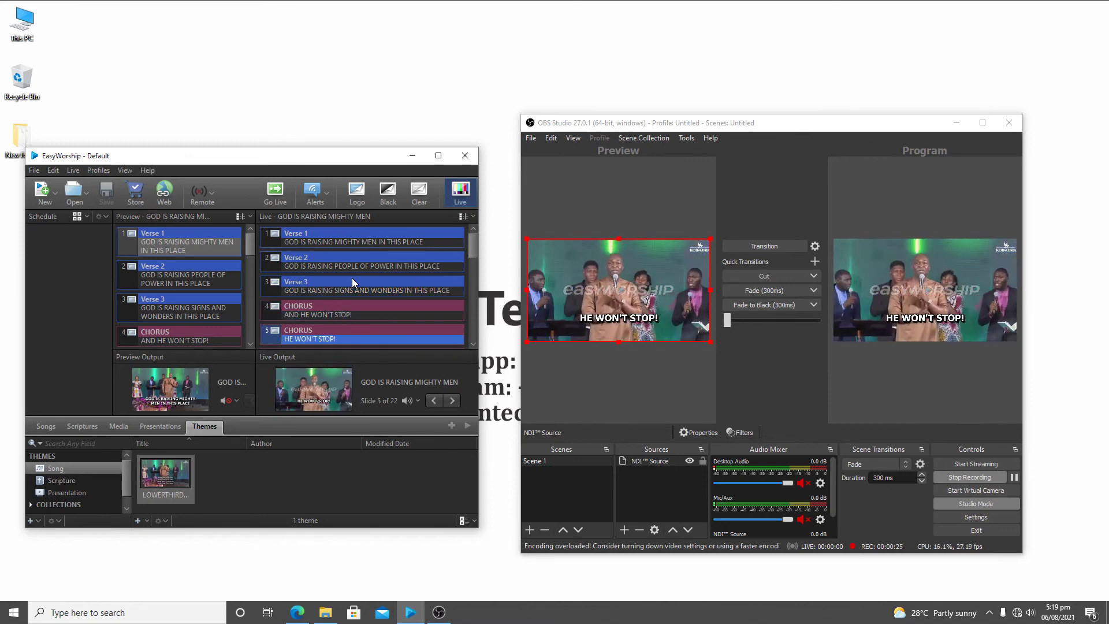
key(Down)
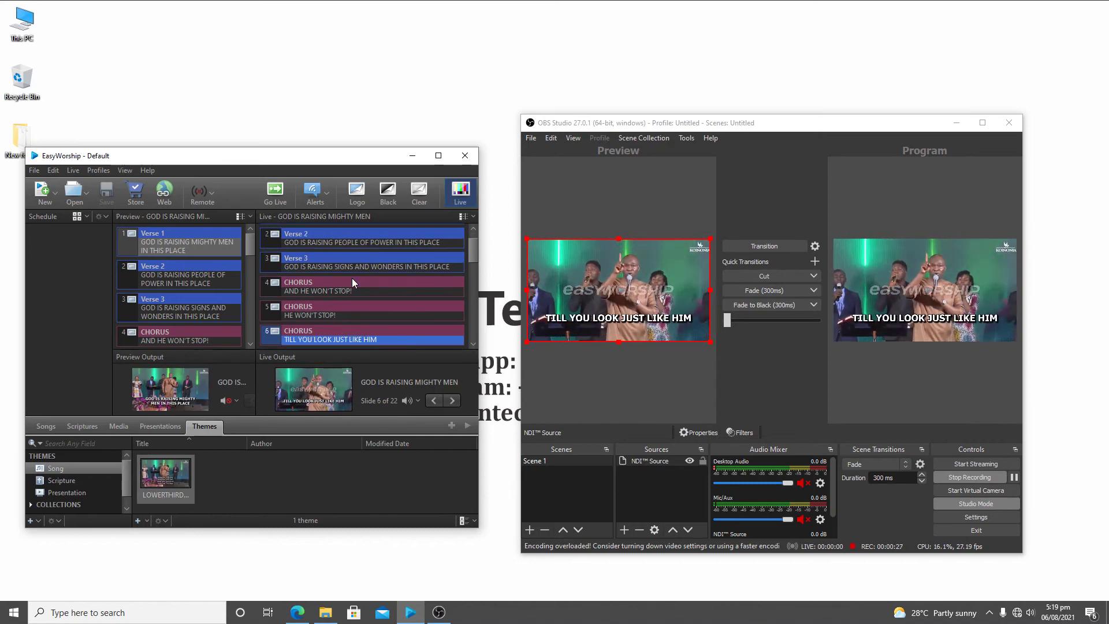
key(Down)
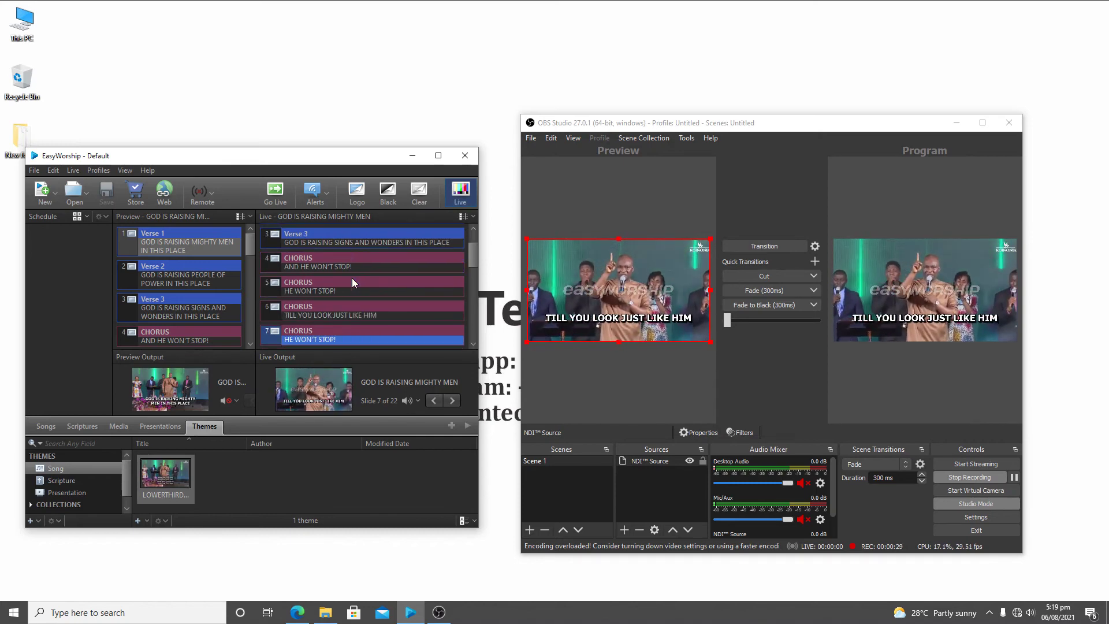
key(Down)
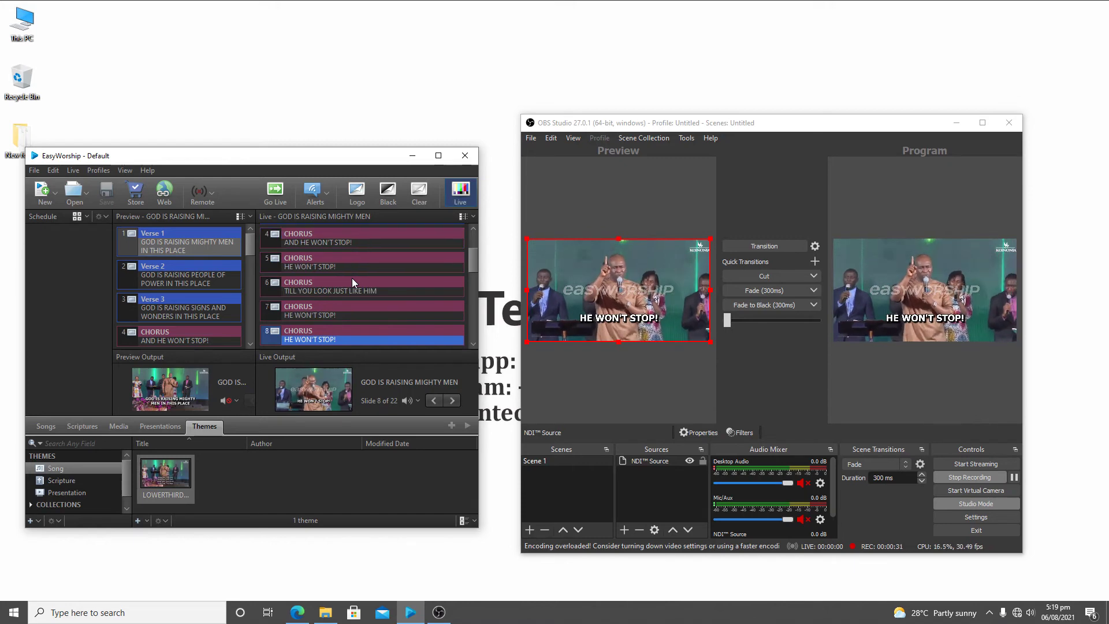
key(Down)
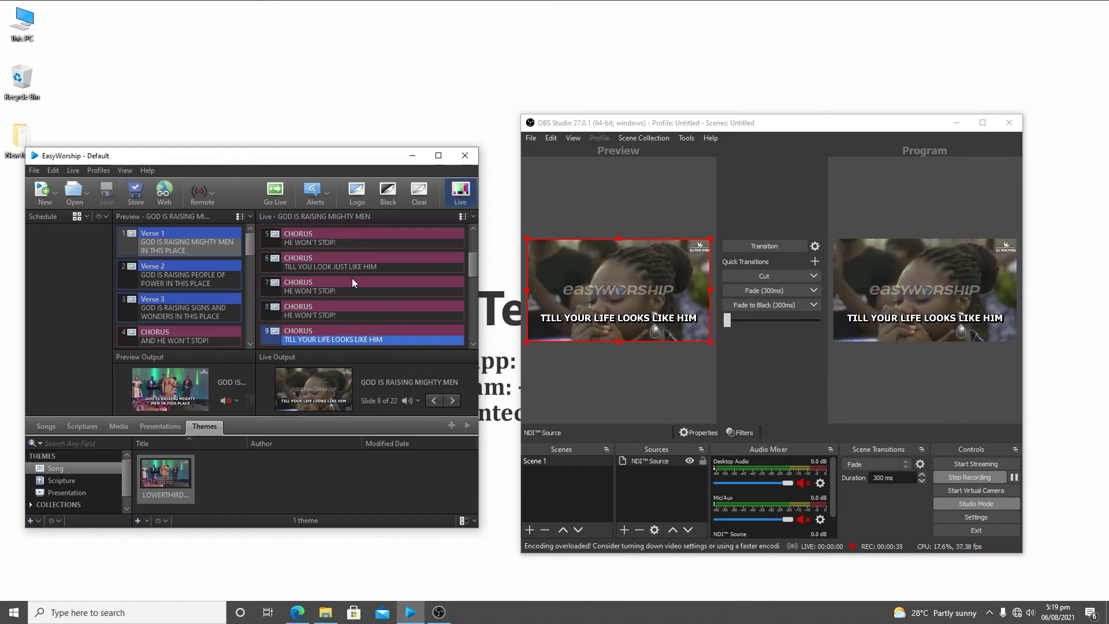
key(Down)
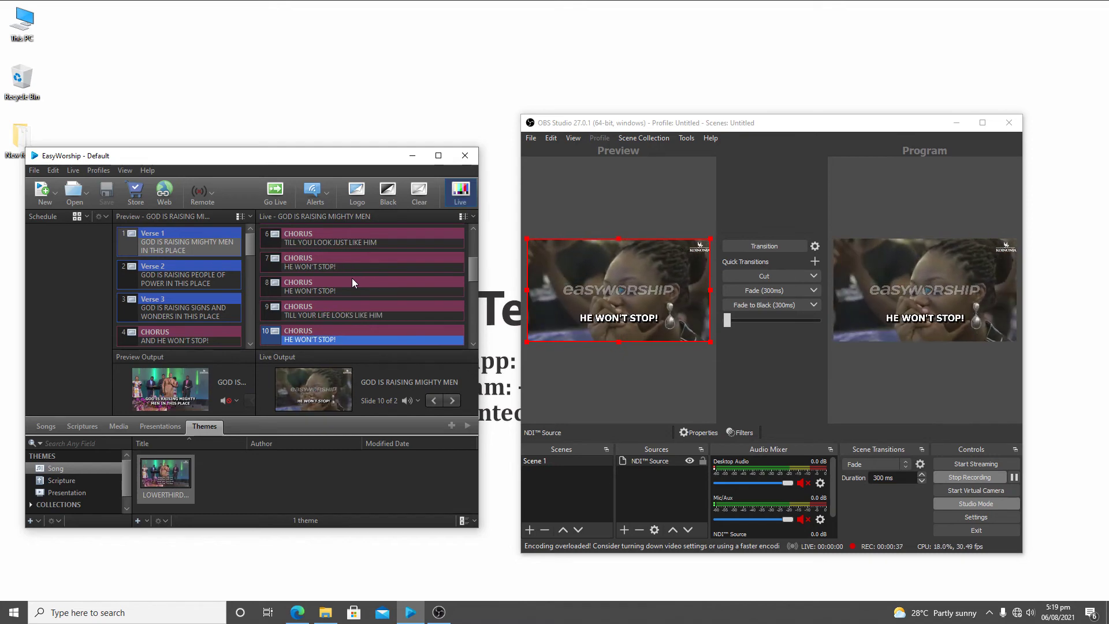
key(Down)
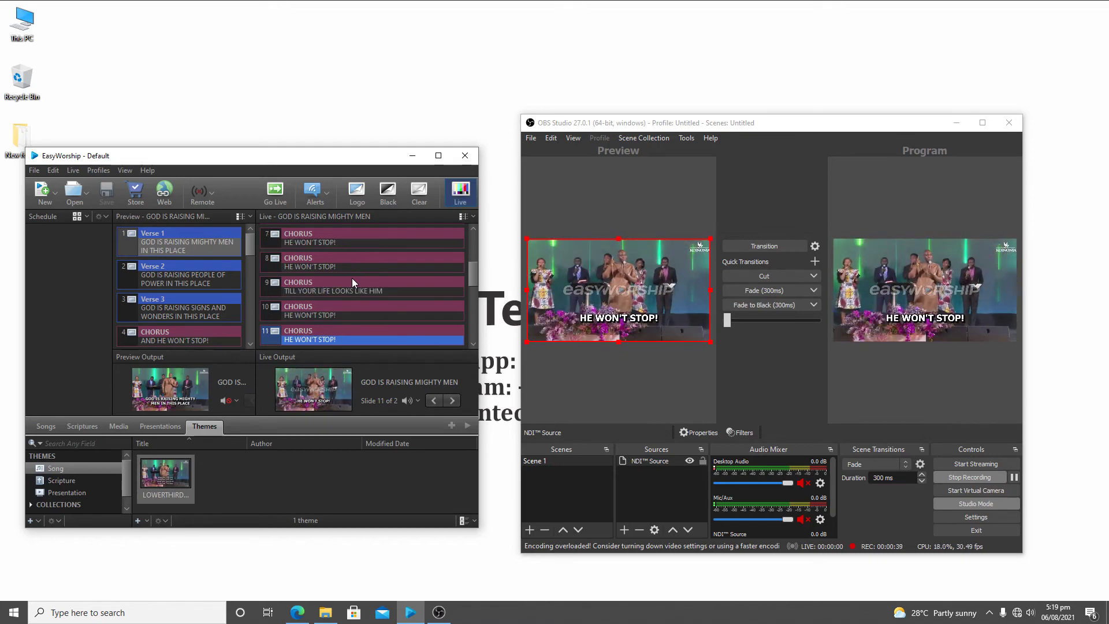
key(Down)
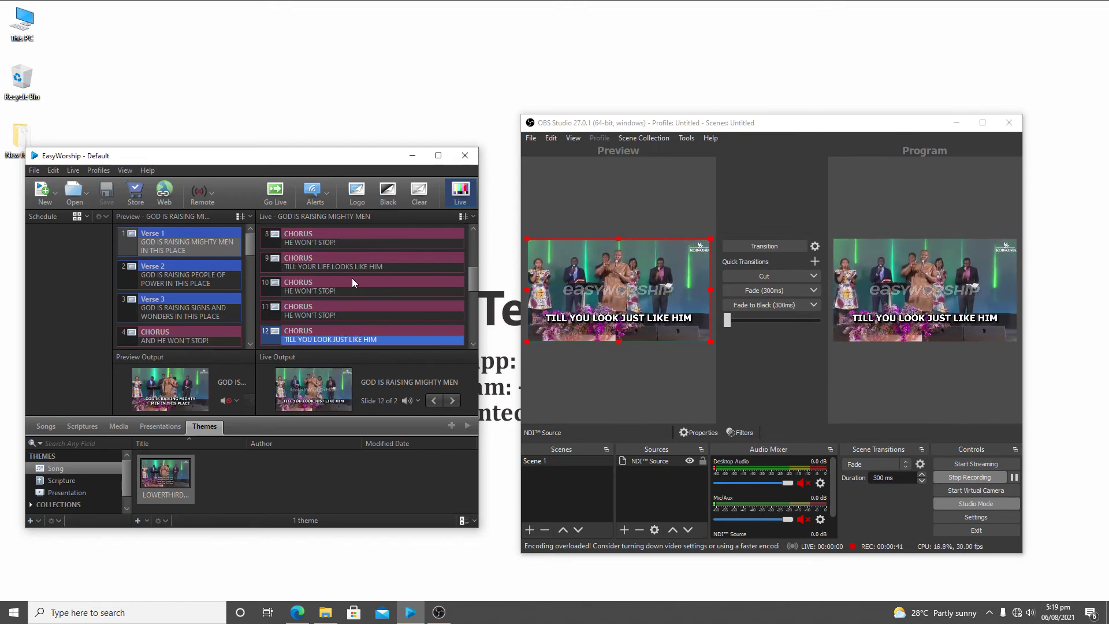
key(Down)
key(Down)
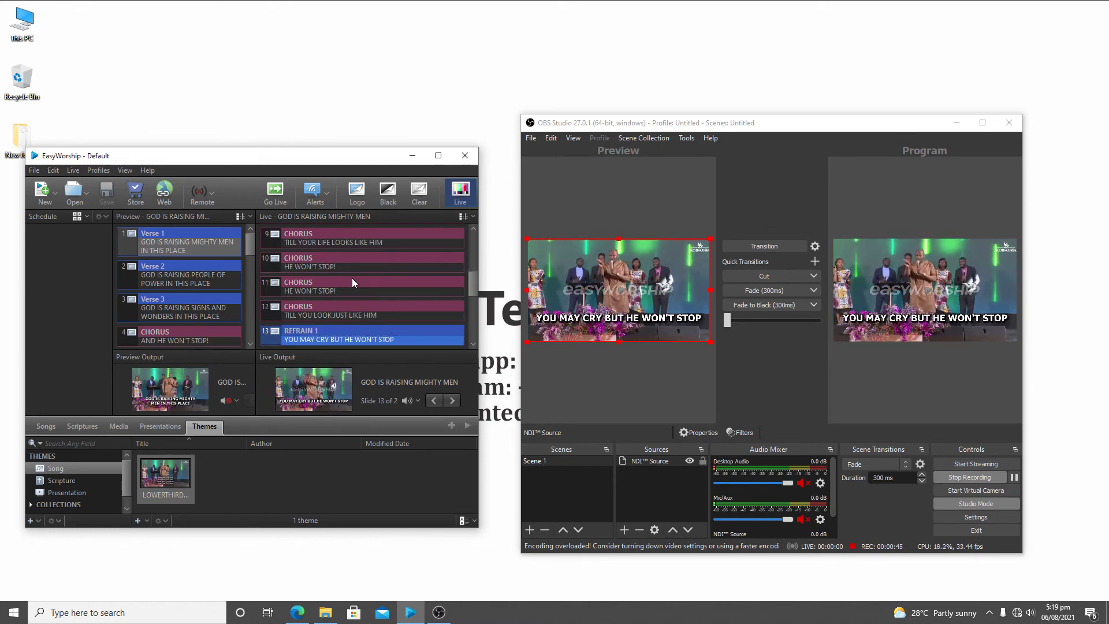
key(Down)
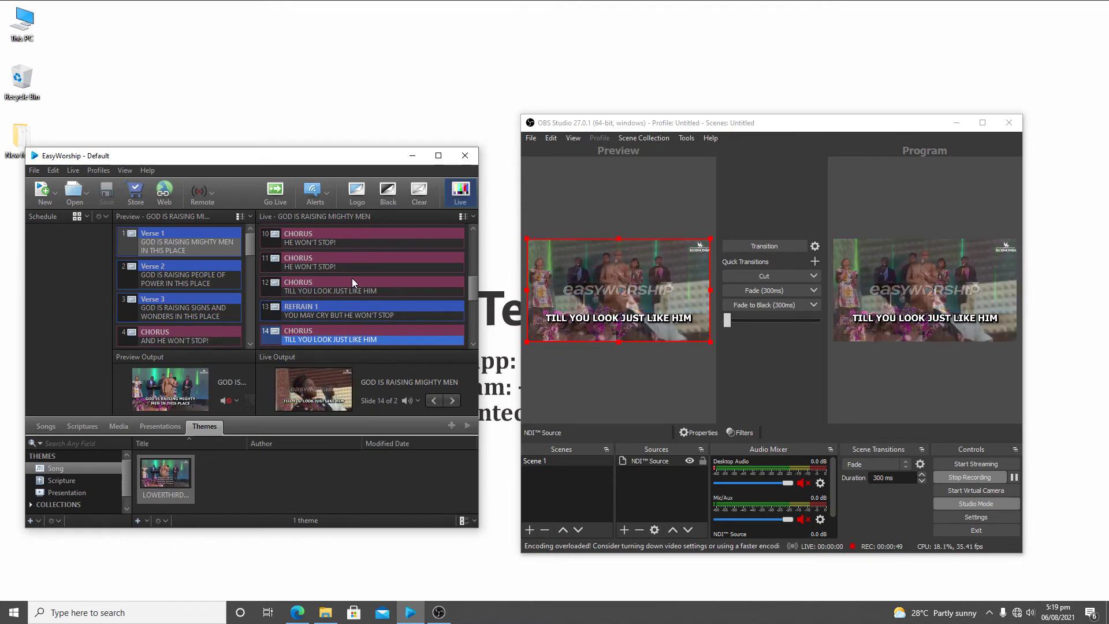
key(Down)
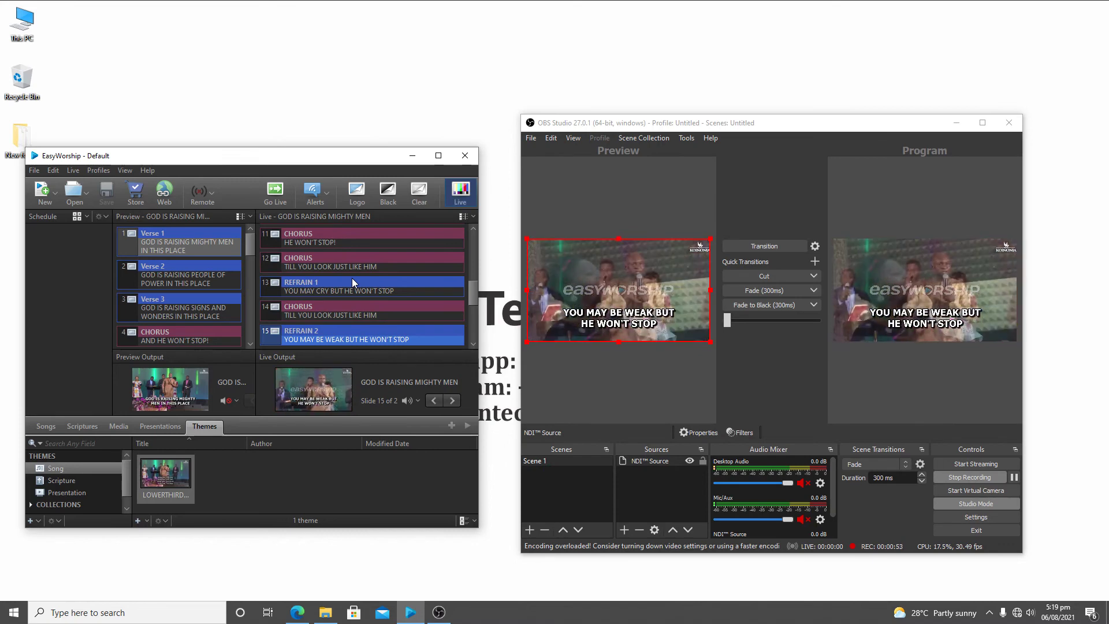
key(Down)
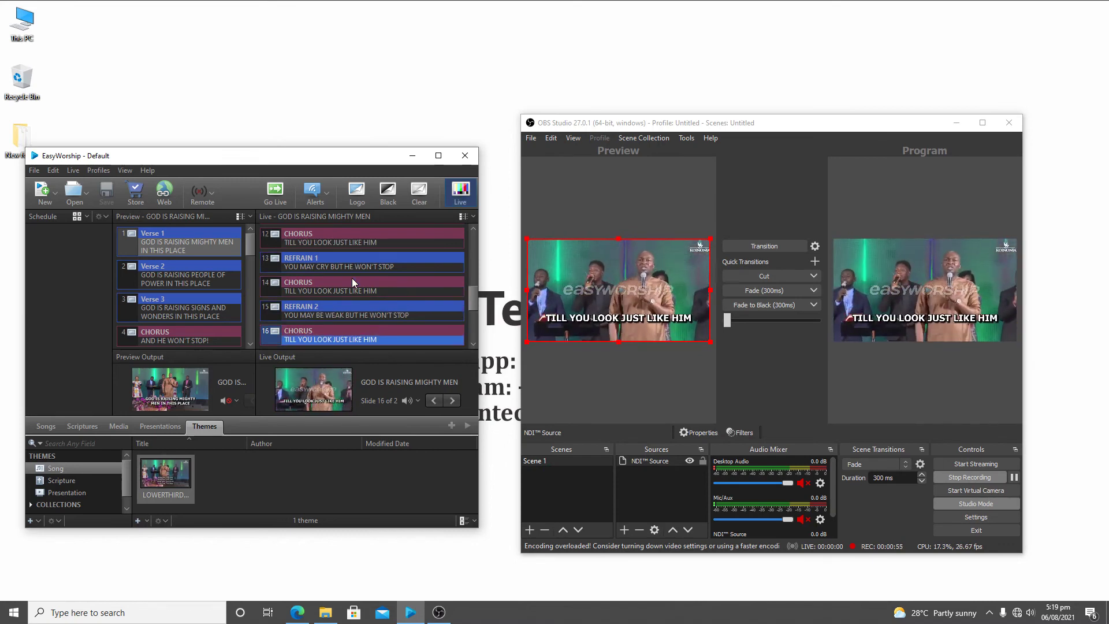
key(Down)
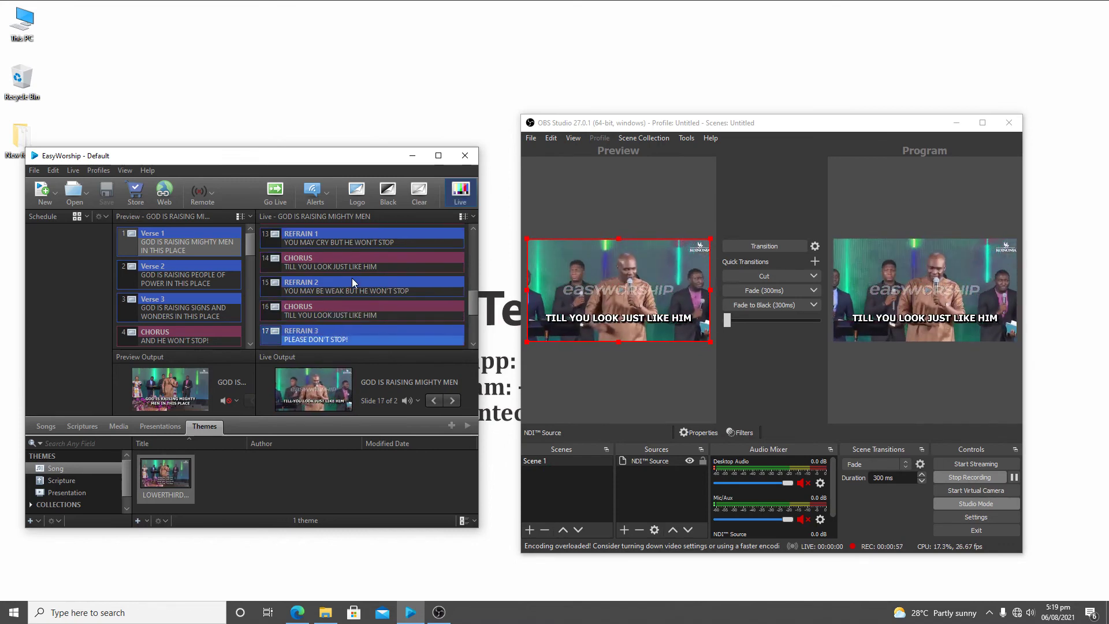
key(Down)
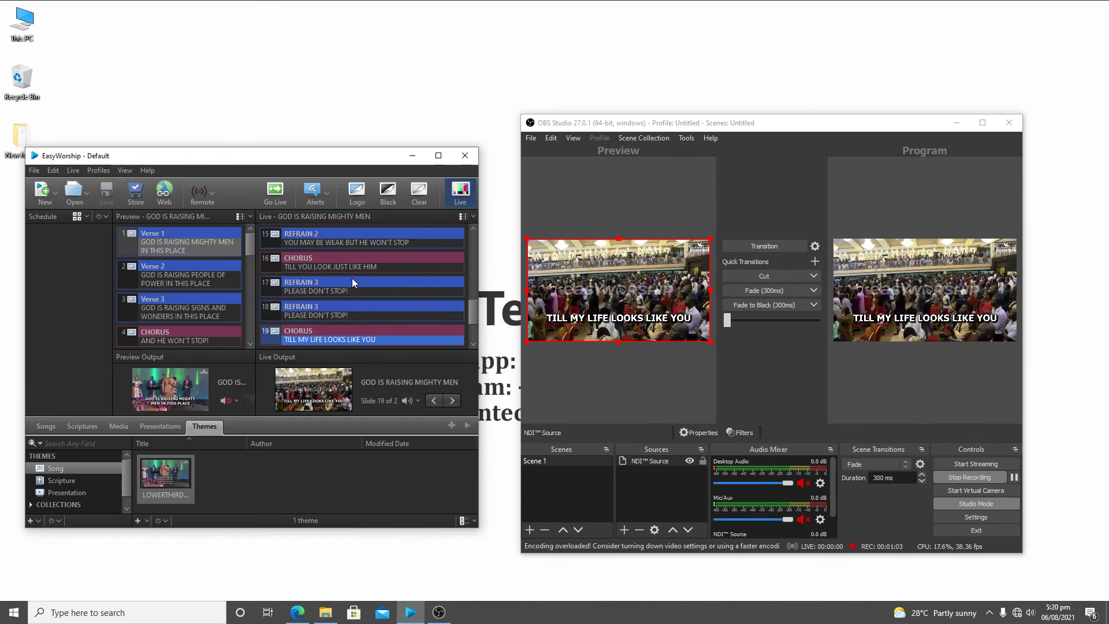
key(Down)
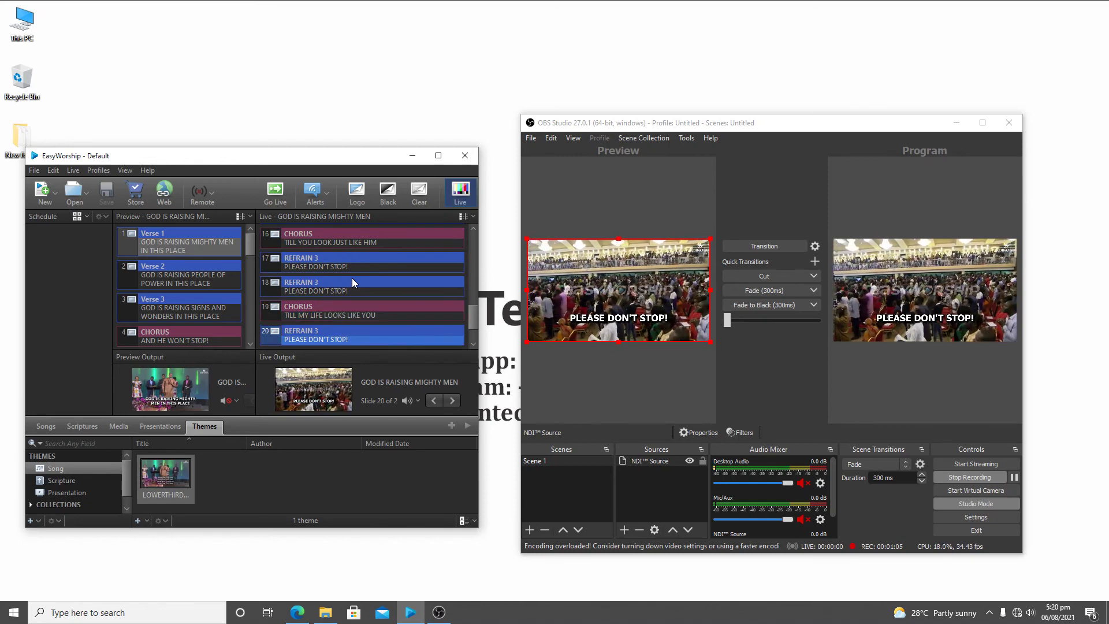
key(Down)
key(Down)
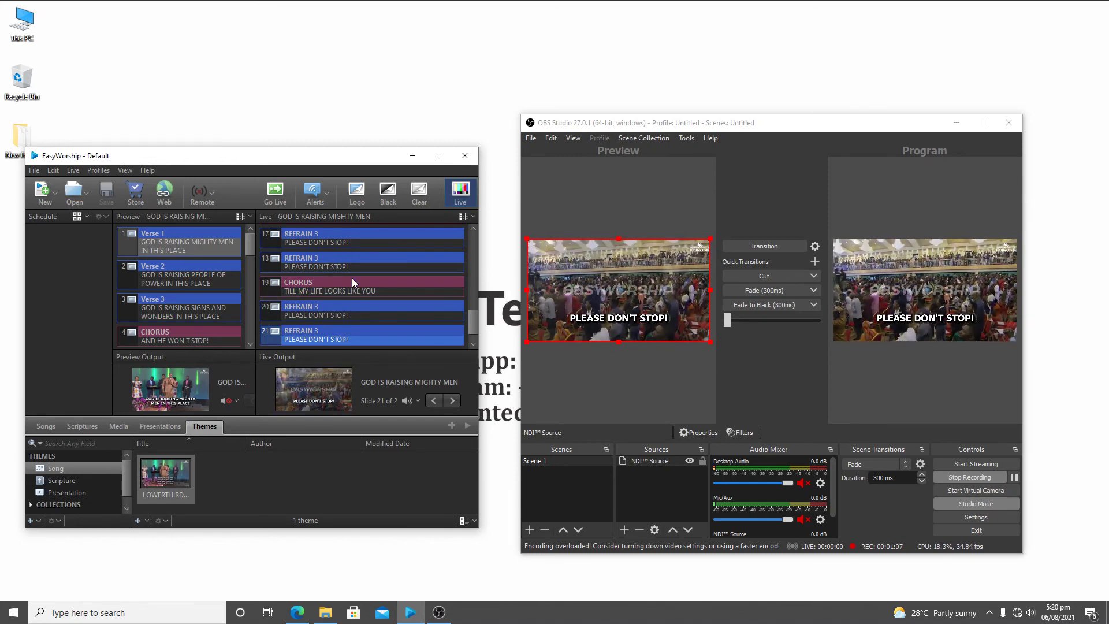
key(Down)
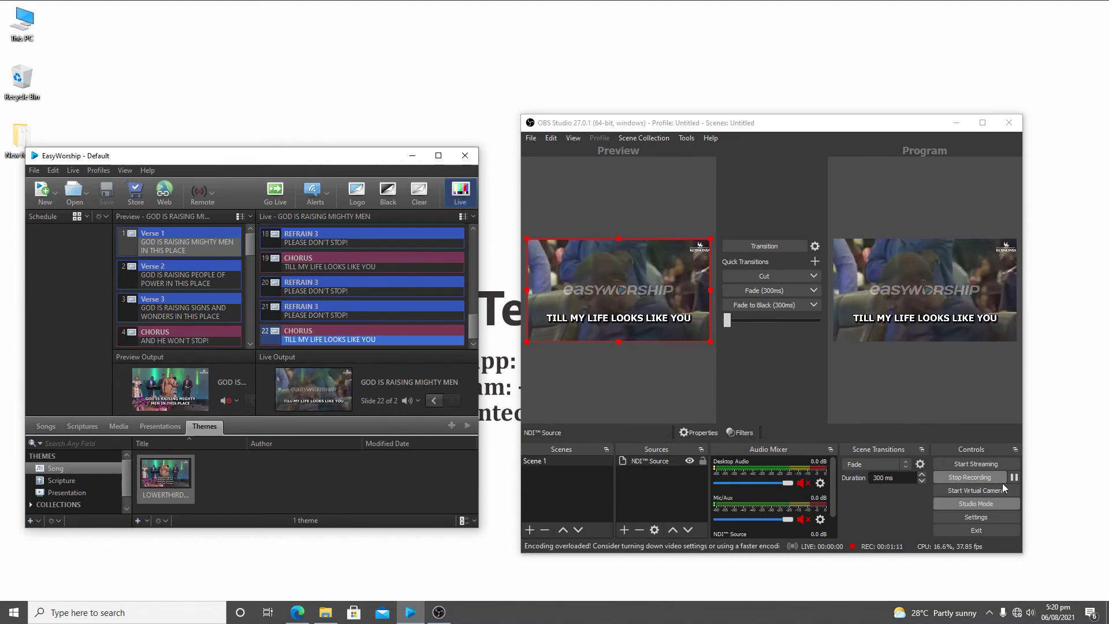
click(981, 479)
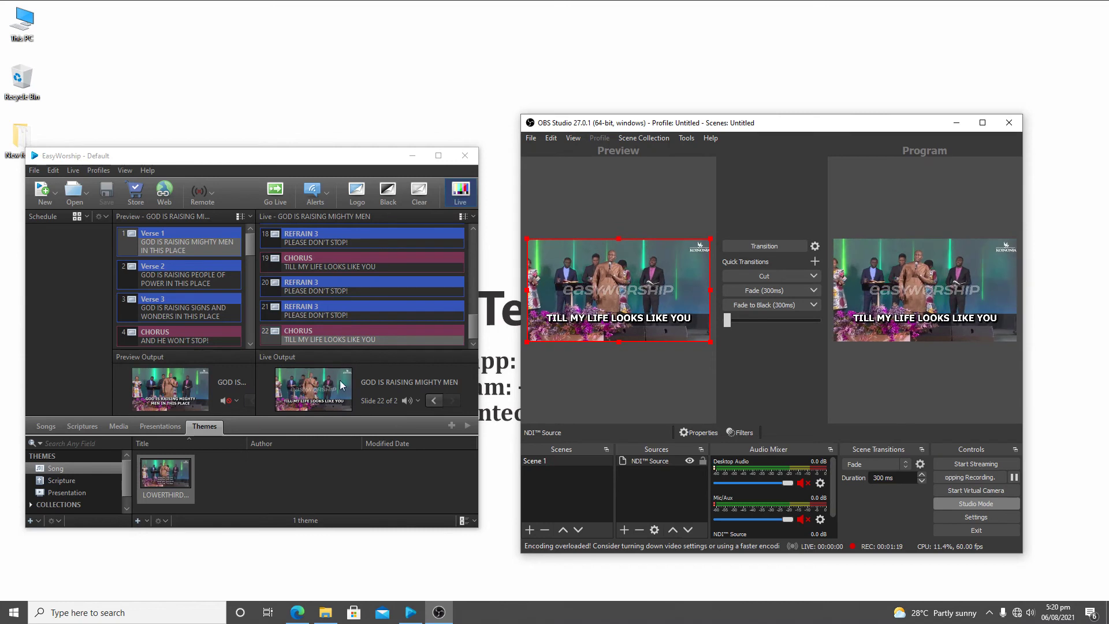
Preview GOD IS RAISING MIGHTY MEN from the song library without the lower-third theme and present Verse 1 live.
click(111, 428)
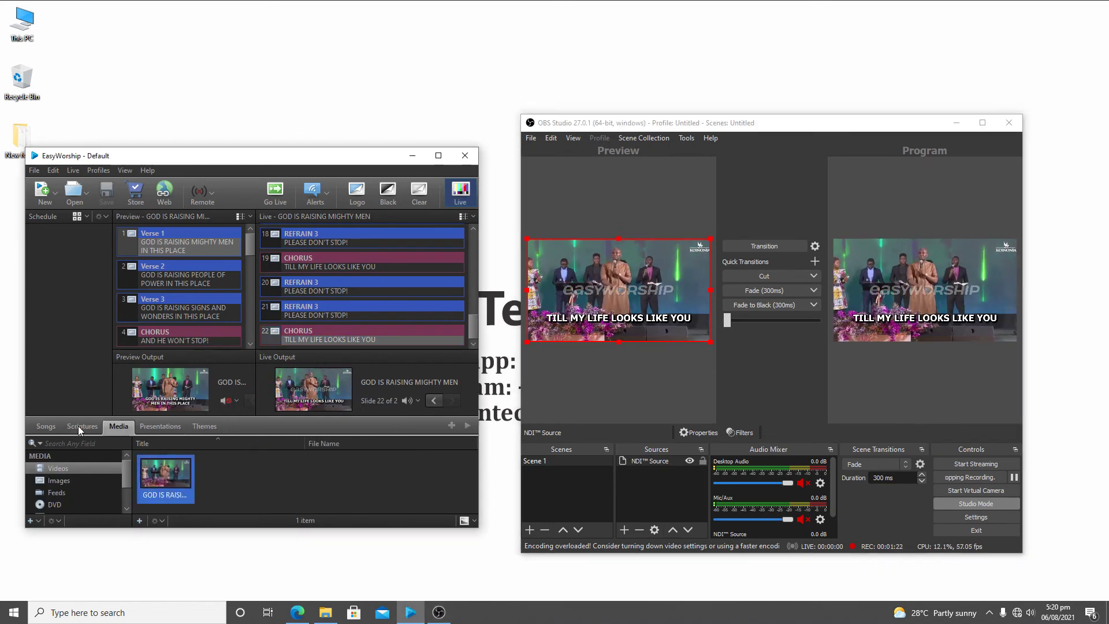
click(48, 429)
click(174, 456)
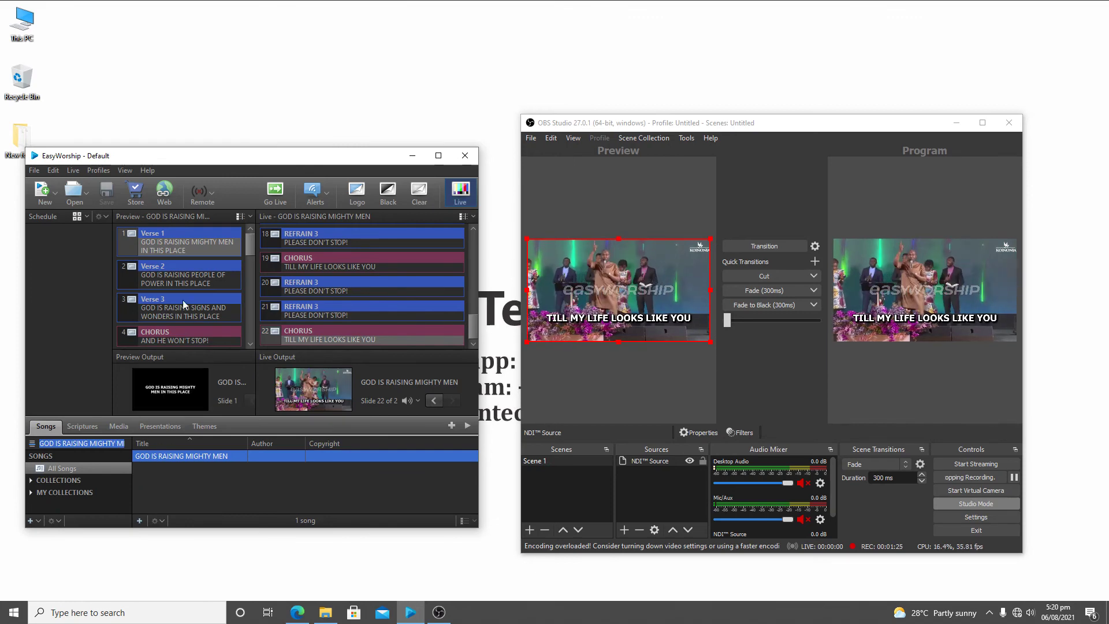
click(185, 253)
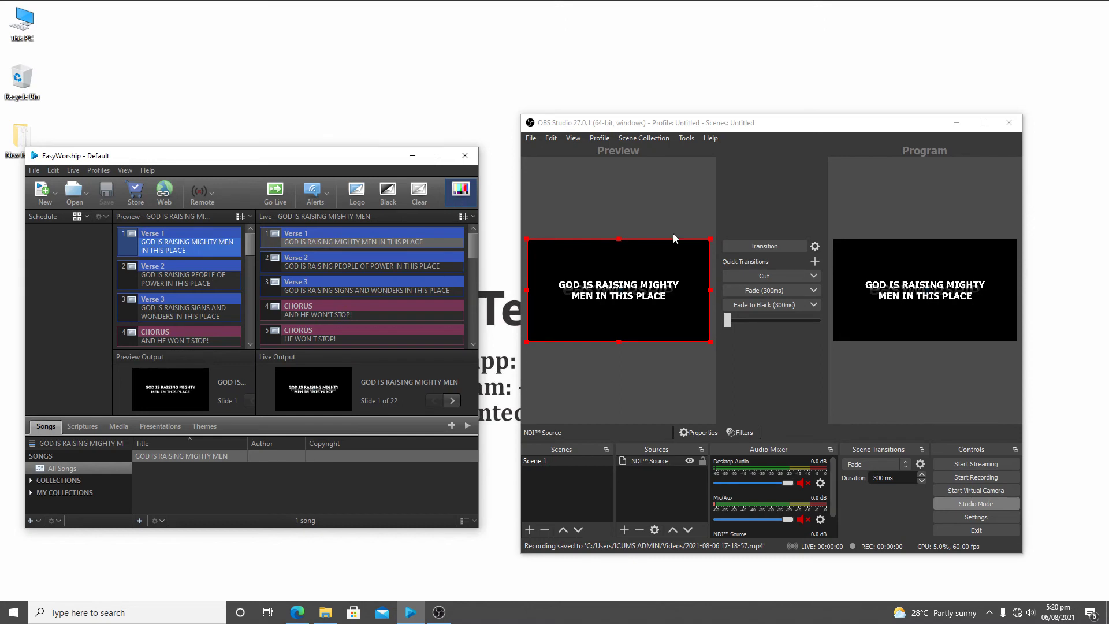
click(531, 139)
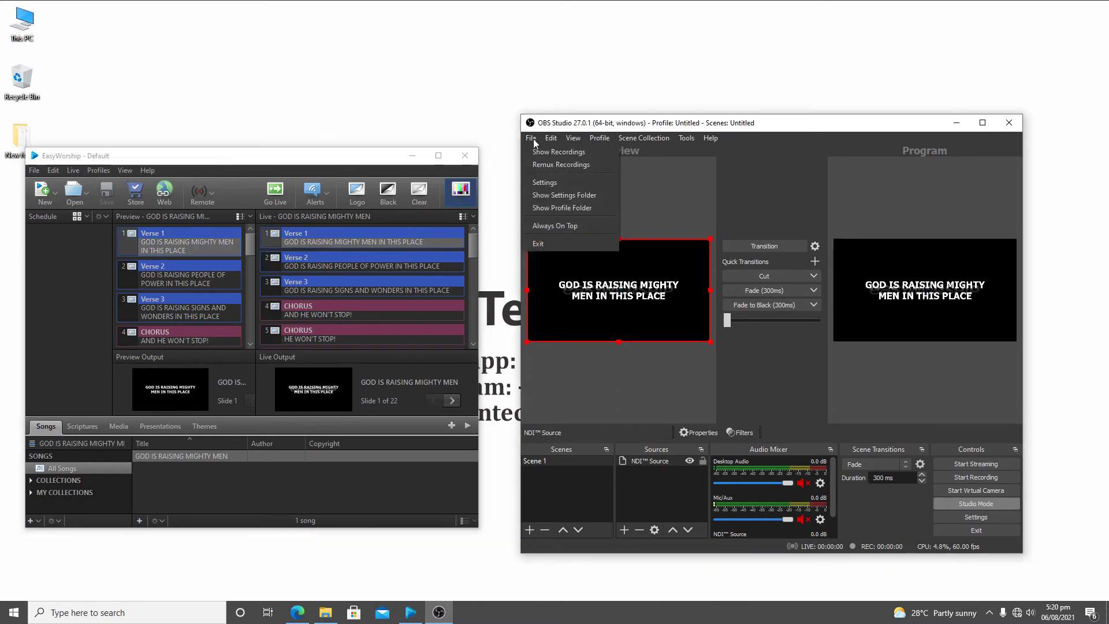
click(533, 149)
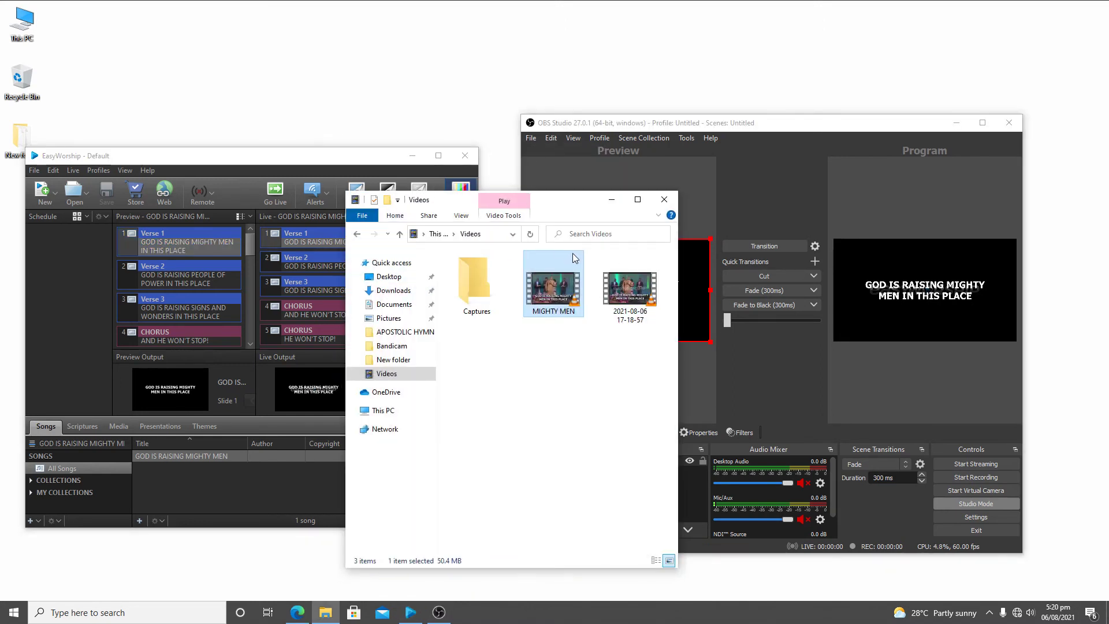
click(637, 312)
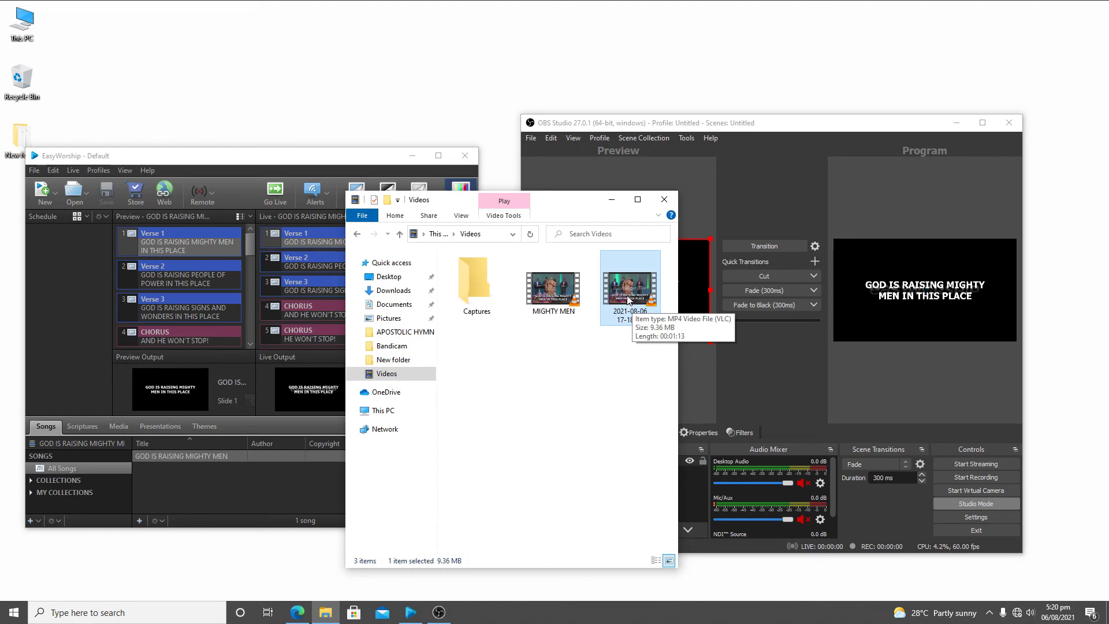
double_click(628, 299)
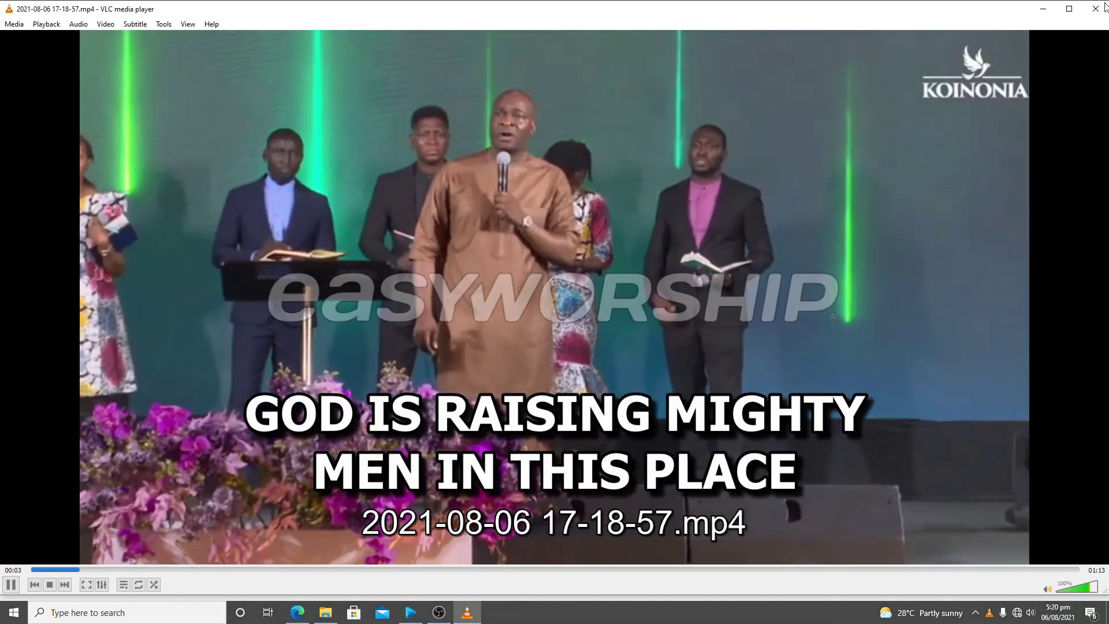
click(1101, 11)
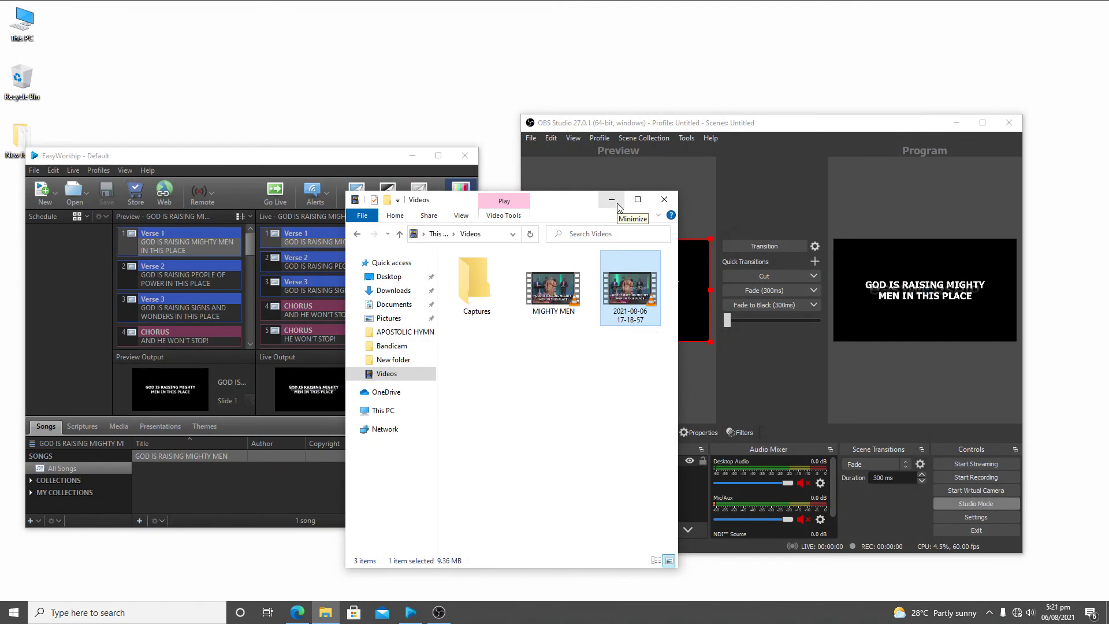
Minimize the Videos folder, OBS Studio and EasyWorship windows to clear the desktop.
click(288, 156)
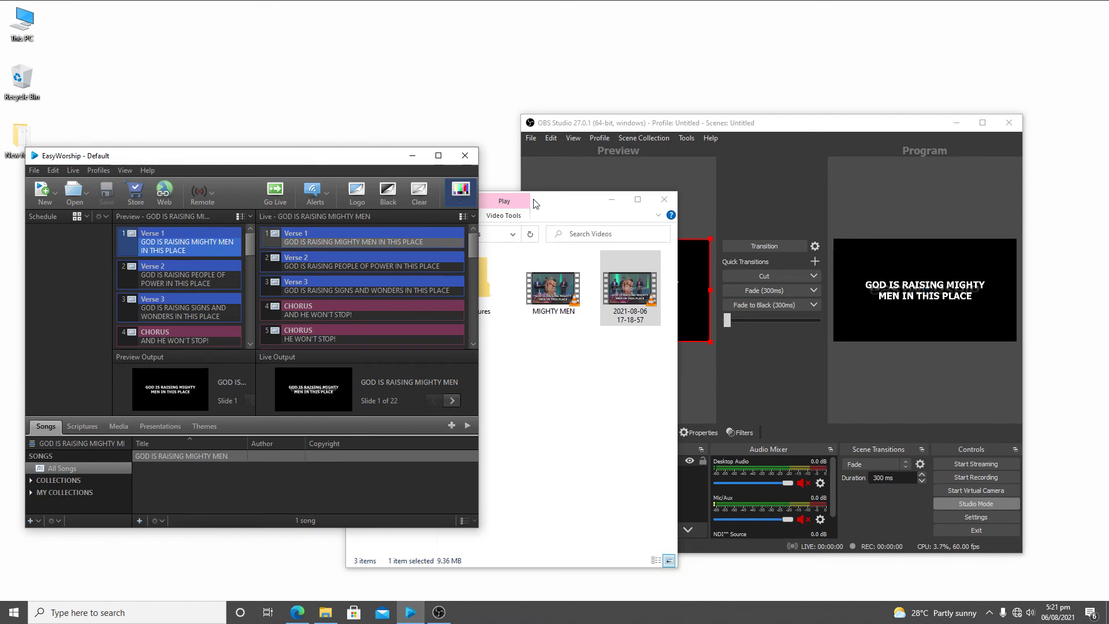
click(611, 201)
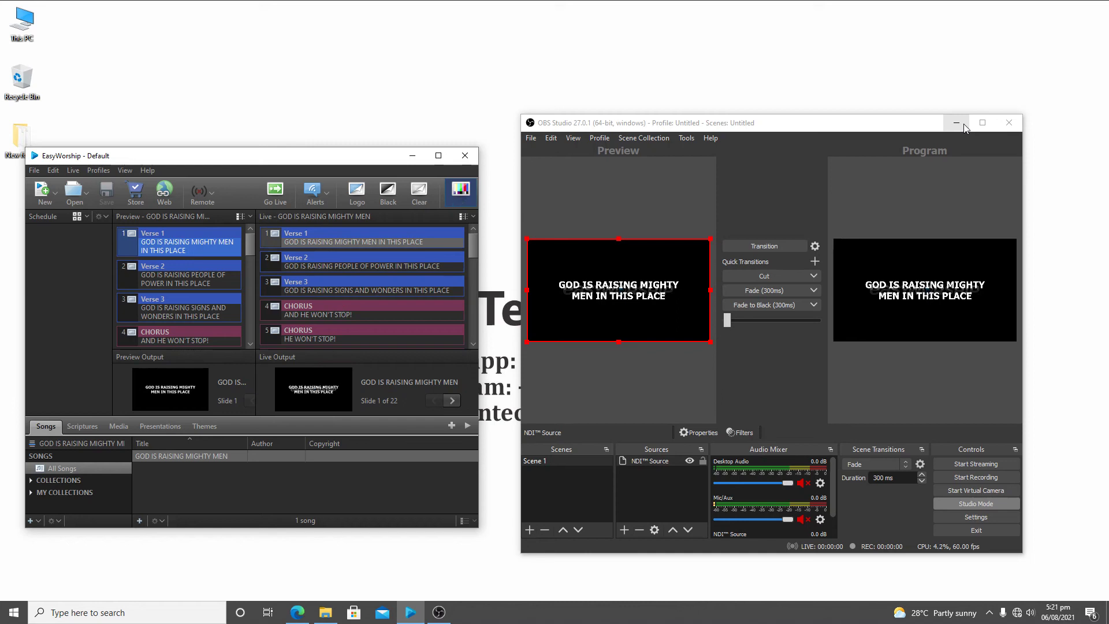
click(956, 123)
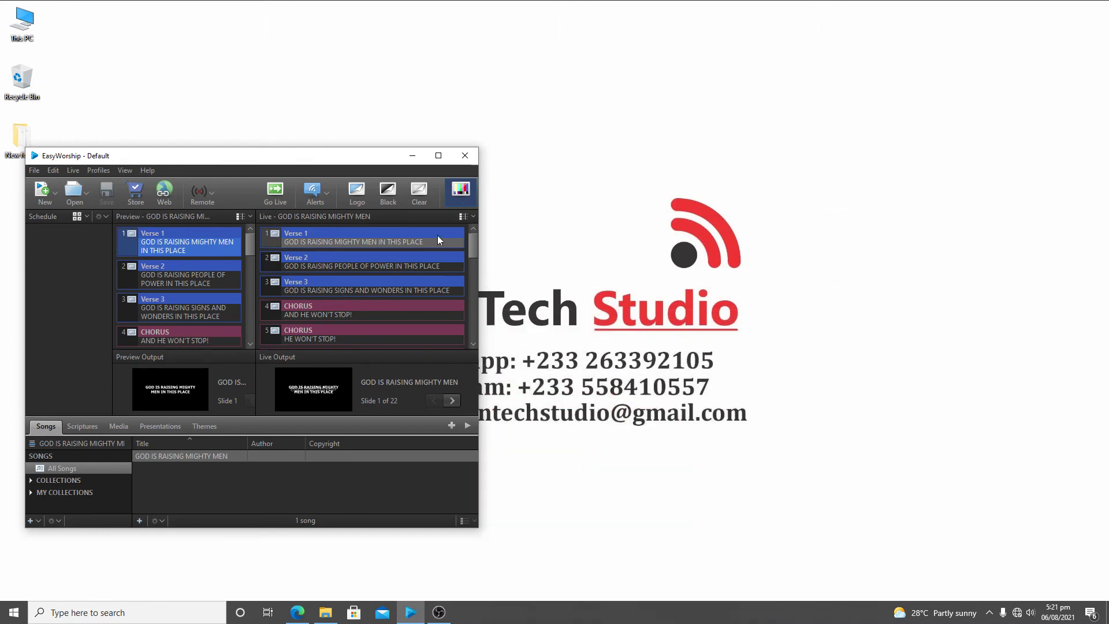
click(417, 156)
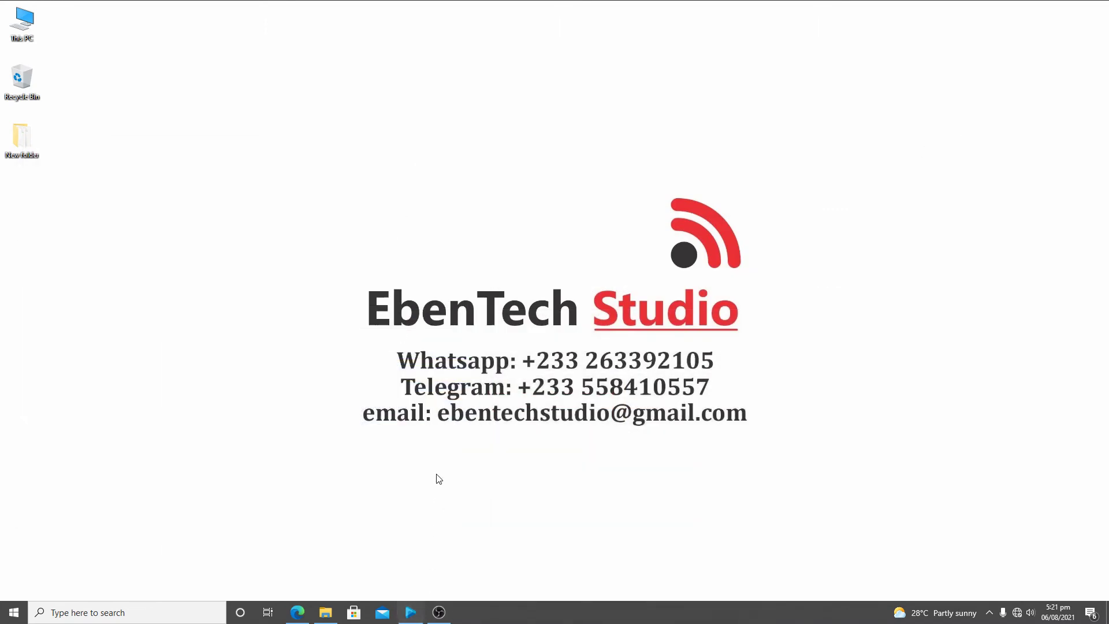
Bring back the Videos folder and play the MIGHTY MEN video full screen in VLC media player.
click(326, 612)
double_click(542, 300)
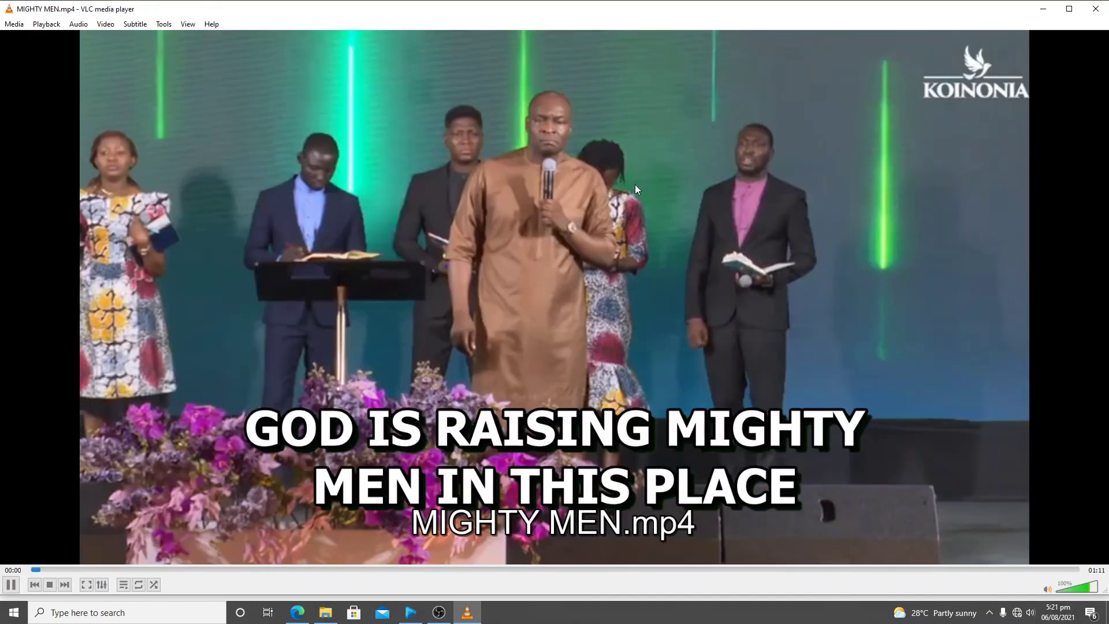
double_click(635, 190)
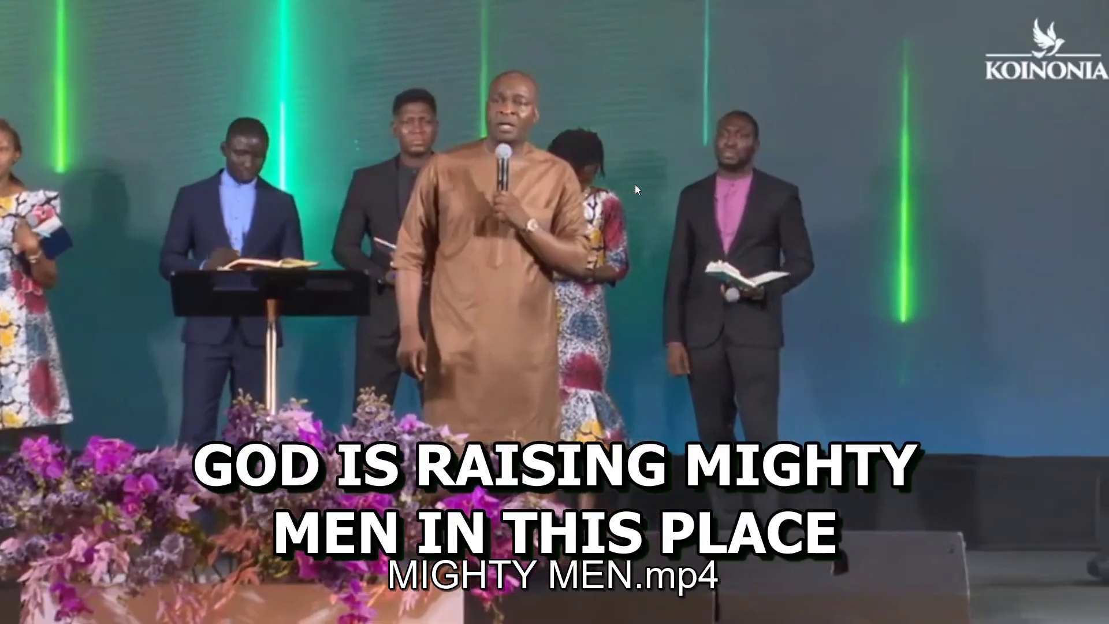